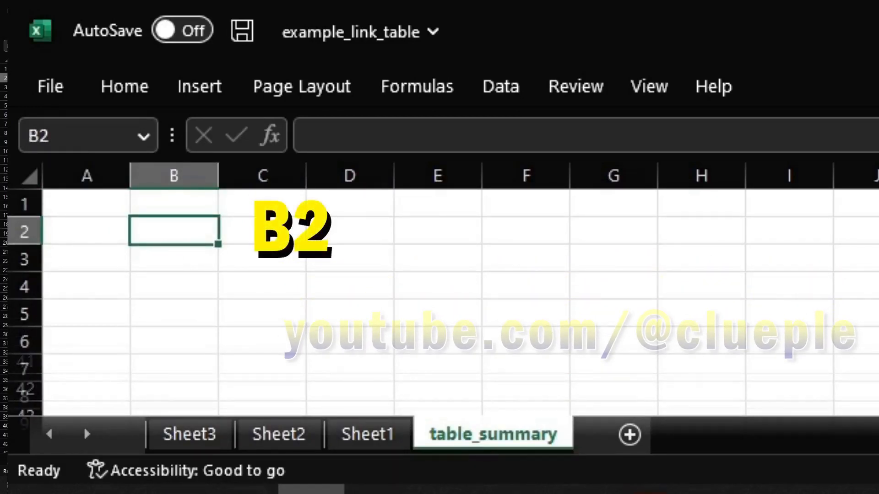
Enter the header tabname in cell B2
key(Left)
key(Up)
key(shift+Right)
key(shift+Right)
key(shift+Right)
key(Down)
key(shift+Down)
key(shift+Down)
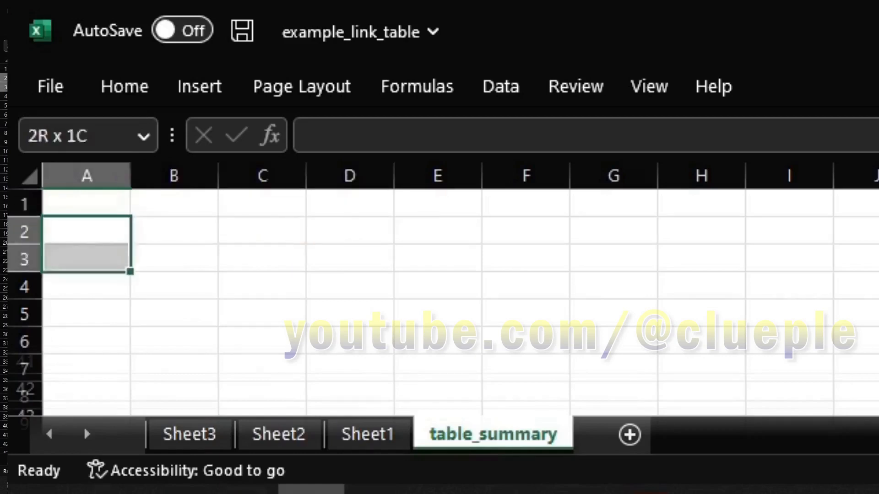
key(Up)
key(Right)
key(Down)
text(table)
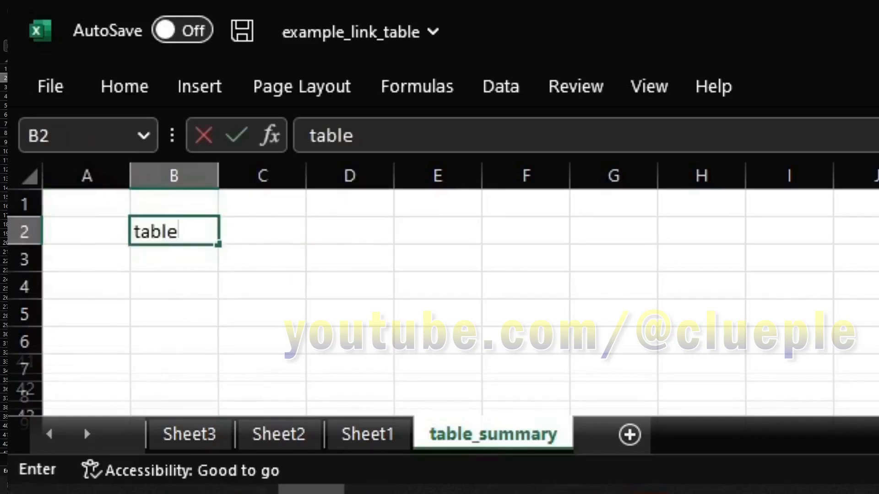
text(_nam)
key(BackSpace)
key(BackSpace)
key(BackSpace)
key(BackSpace)
key(BackSpace)
key(BackSpace)
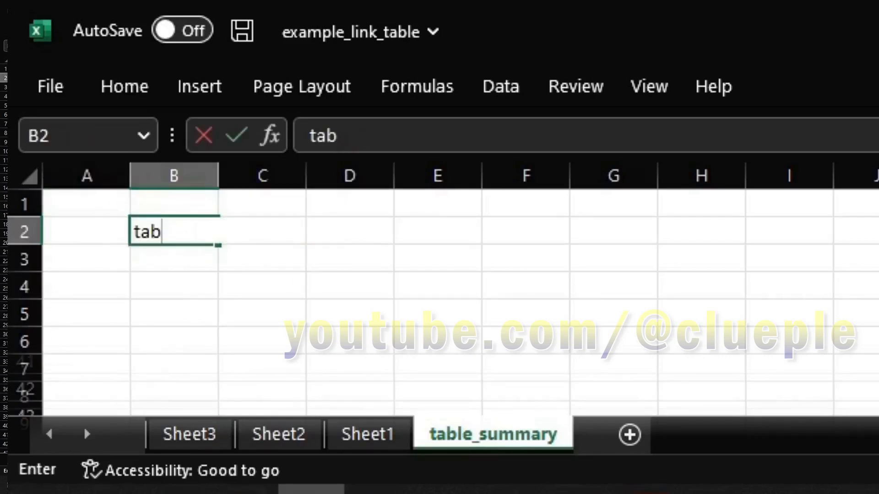
text(name)
key(Right)
Enter the header tabllink in cell C2
key(Up)
key(Down)
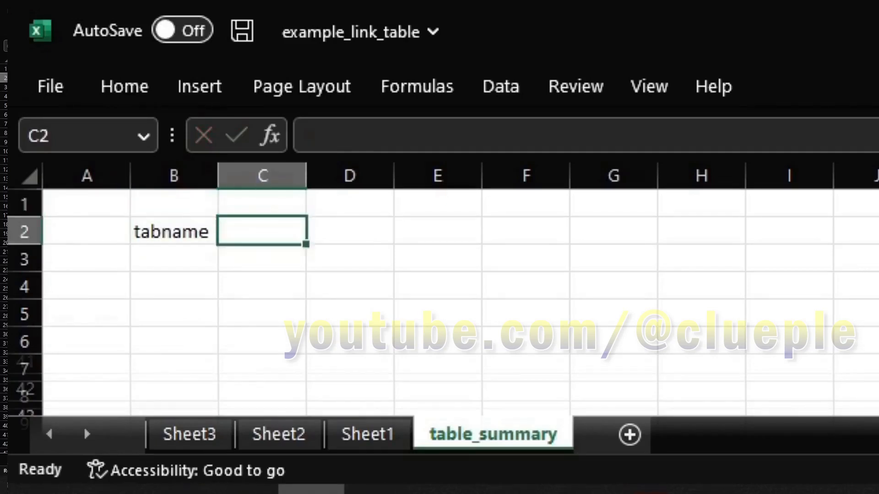
text(tabllink)
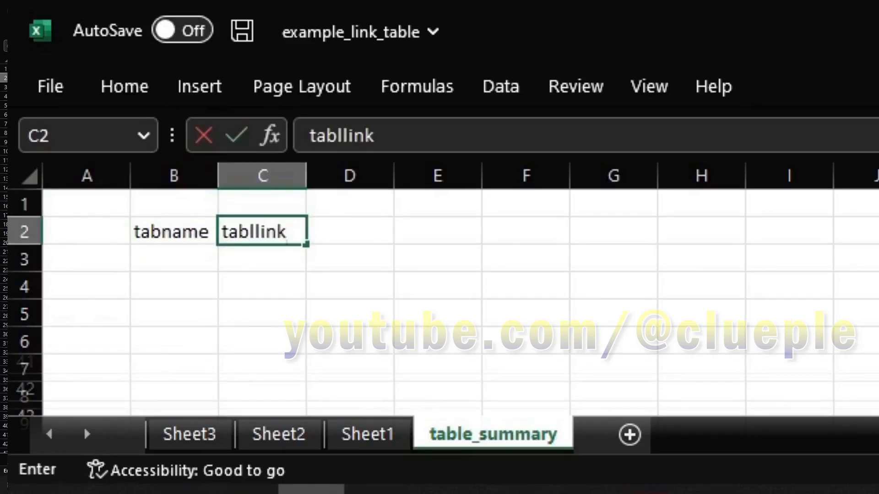
key(Left)
Begin the sheet list under tabname with Sheet1 in B3
key(Down)
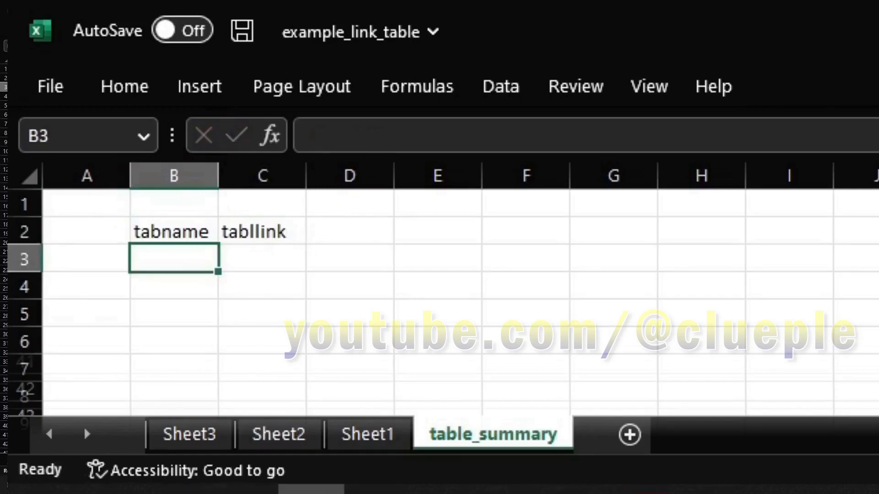
text(Sheet1)
key(Return)
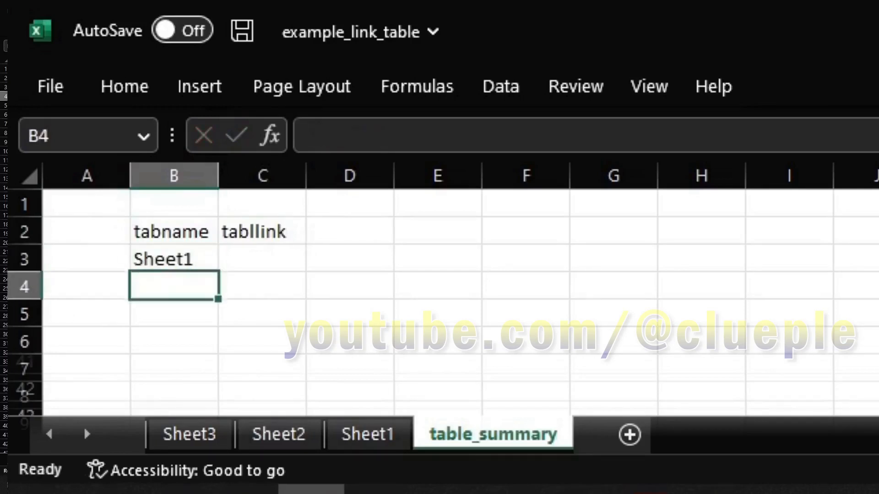
text(Sheet1)
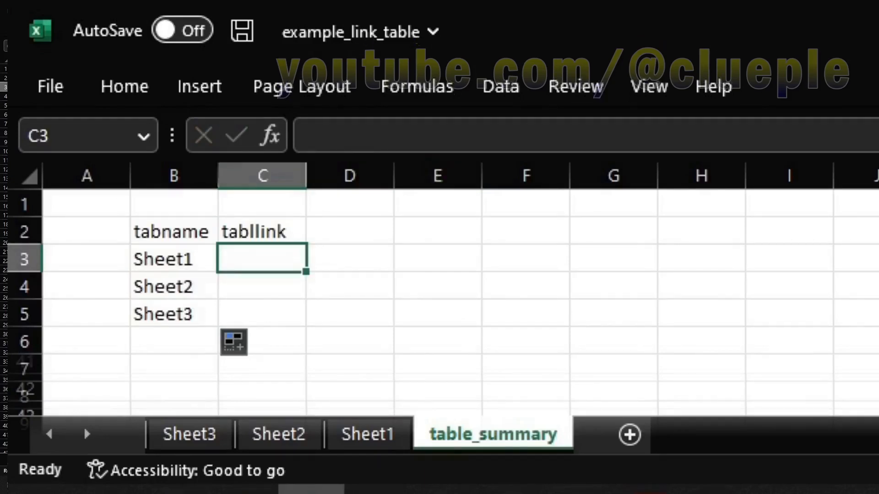
Compare the listed names Sheet1–Sheet3 with the actual sheet tabs, then return to table_summary
click(174, 260)
click(174, 287)
click(174, 314)
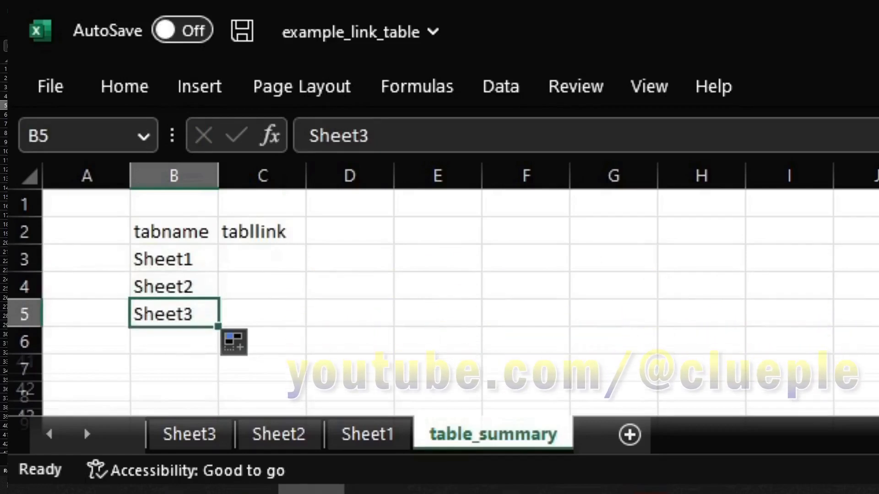
click(189, 435)
click(279, 435)
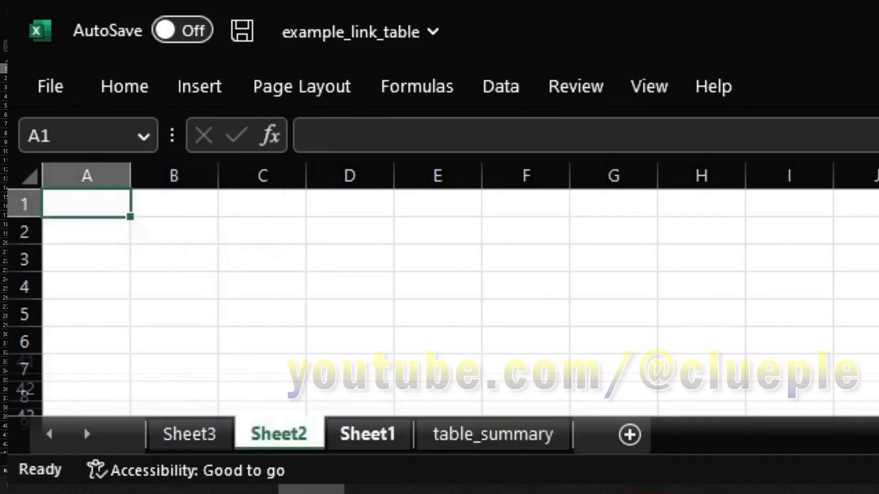
click(367, 435)
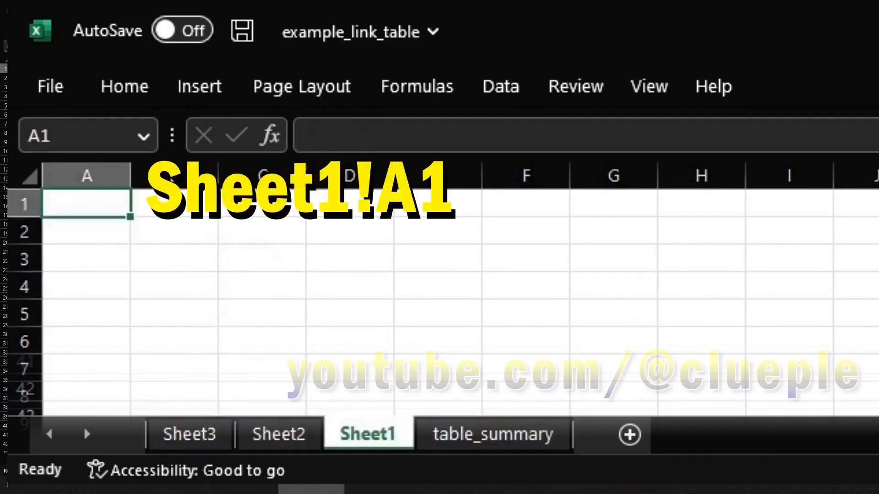
click(493, 434)
Put the test link address #Sheet1!A1 in C3
click(262, 260)
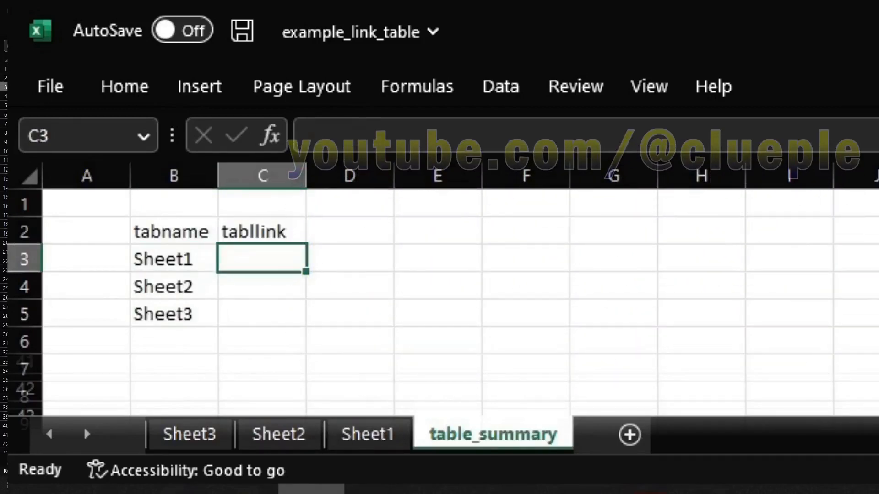
text(#Sheet1)
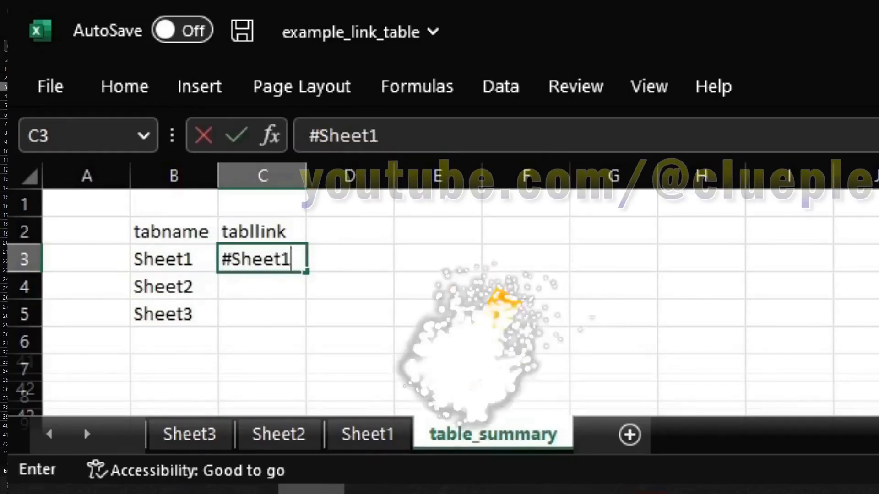
key(BackSpace)
text(1!)
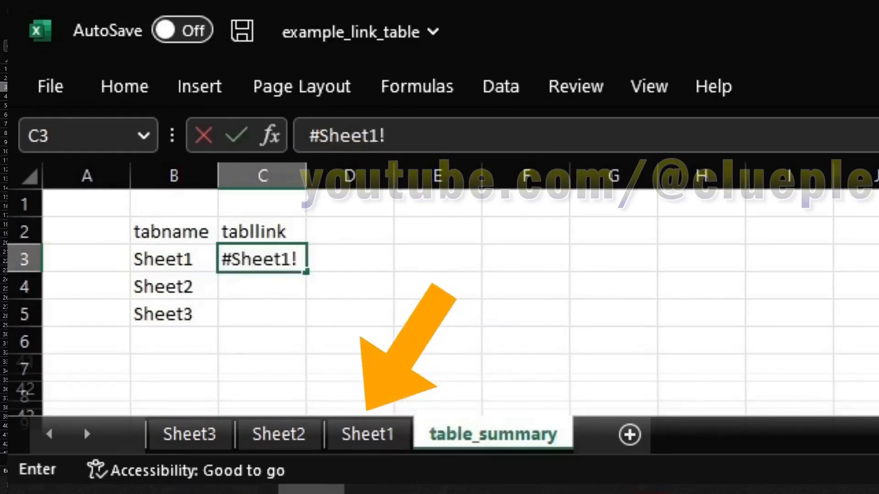
text(A1)
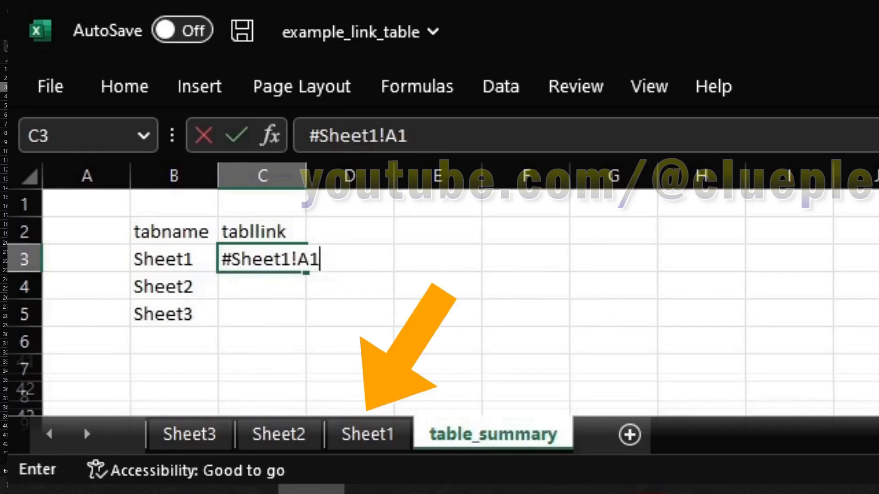
key(Return)
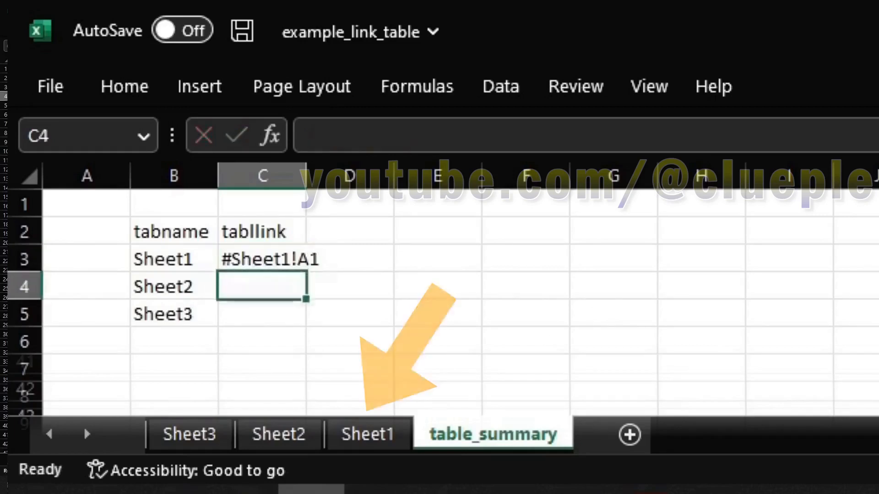
Enter =HYPERLINK(C3,"click") in E3 as a test link
key(Up)
key(Right)
key(Right)
text(=hyper(N)
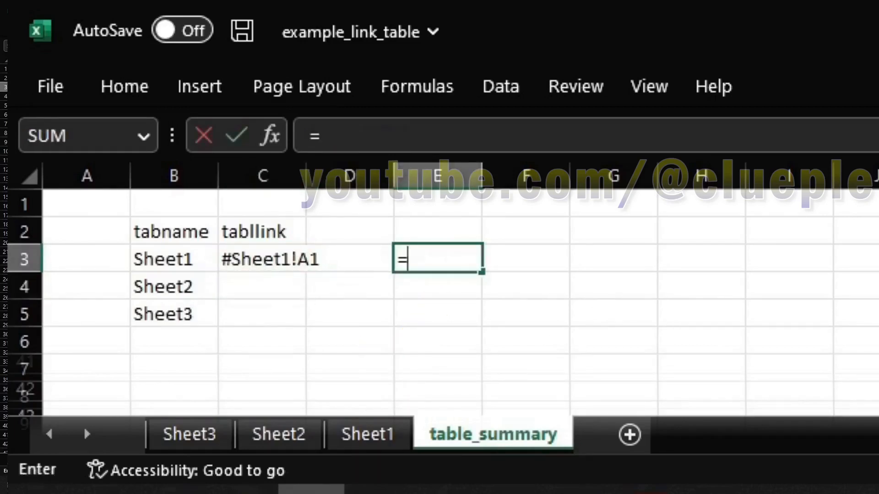
key(BackSpace)
key(BackSpace)
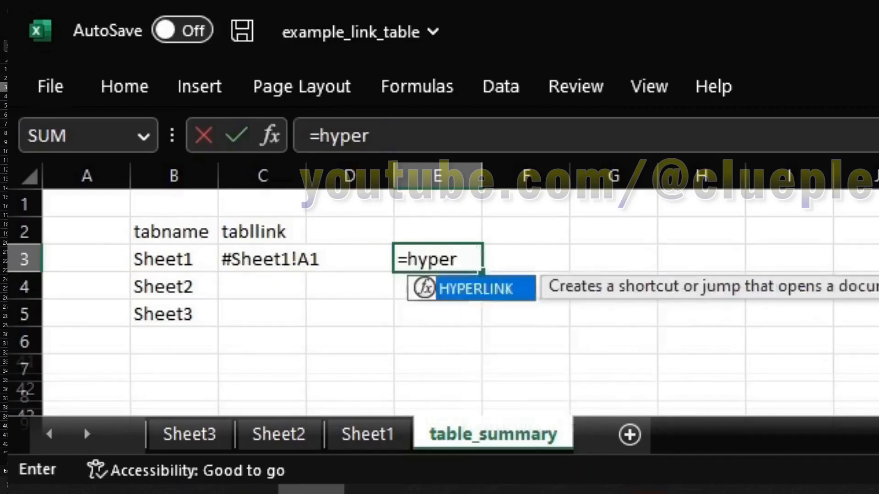
text(link(C3,"click"))
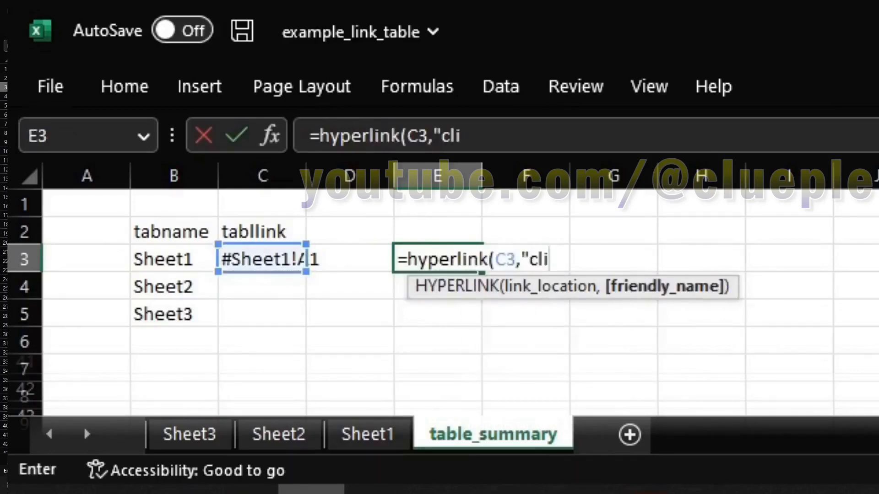
key(Return)
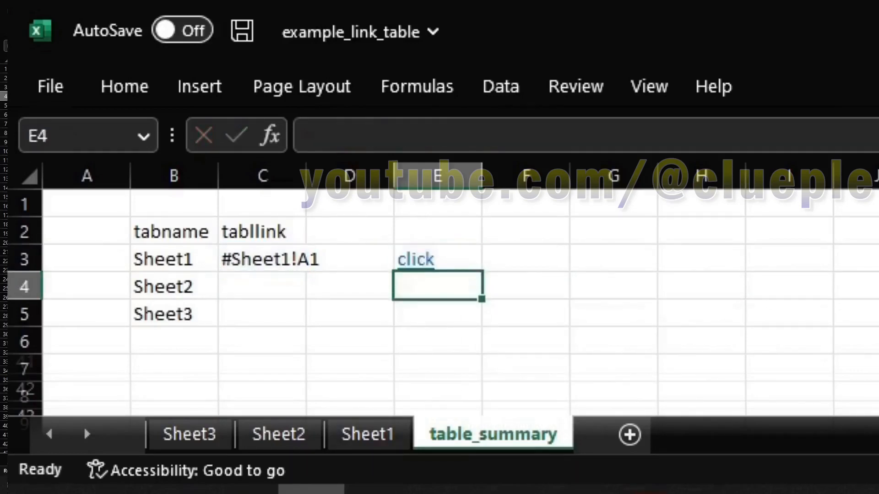
Follow the test link to Sheet1, come back, and delete the test link from E3
key(Up)
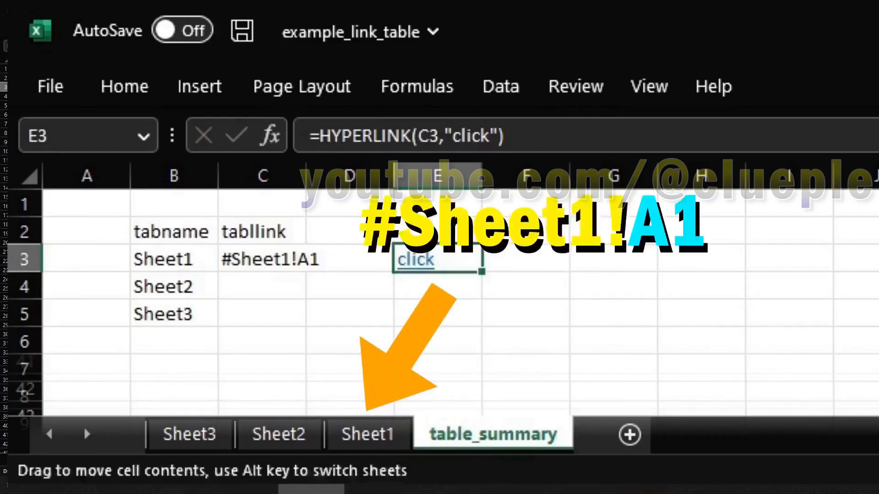
click(414, 261)
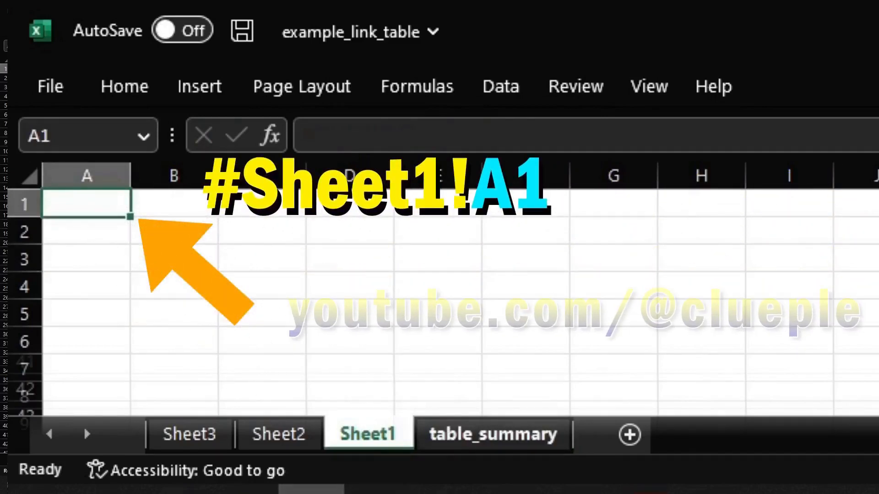
click(493, 435)
key(Delete)
key(Left)
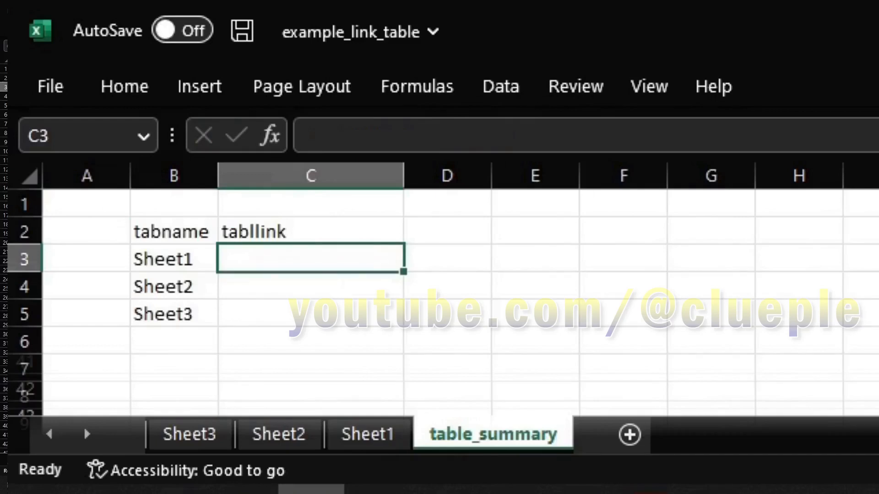
Build the ="#"&$B3&"!A1" formula in C3 and fill it down to C5
text(="#"&)
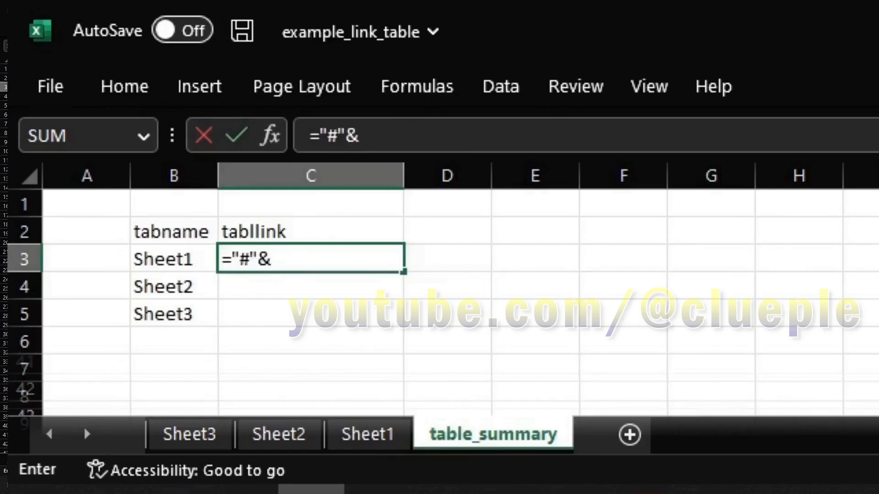
click(130, 259)
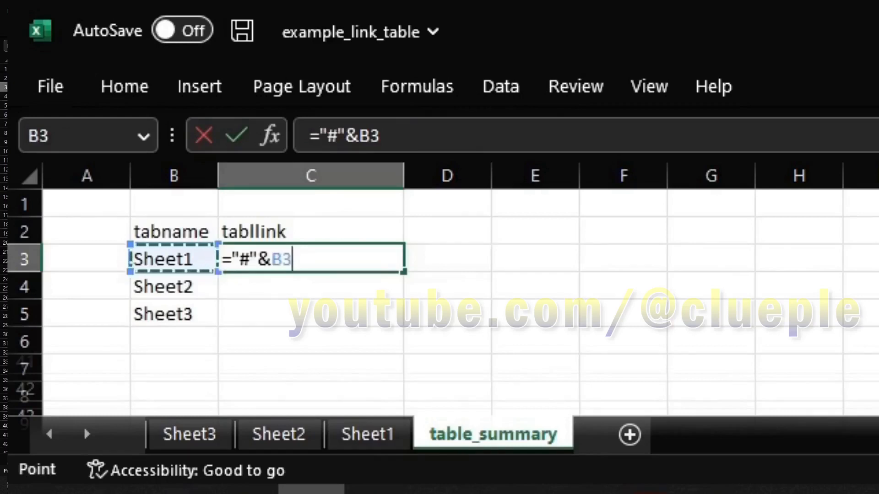
key(F4)
key(F4)
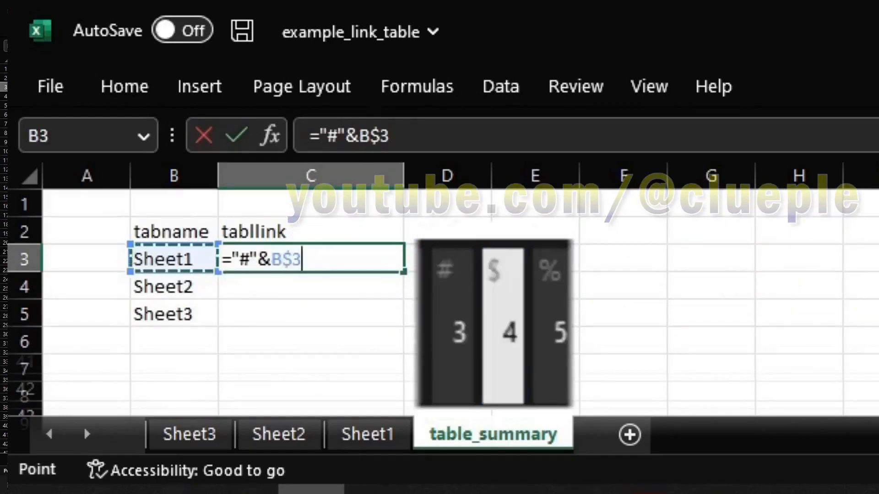
key(F4)
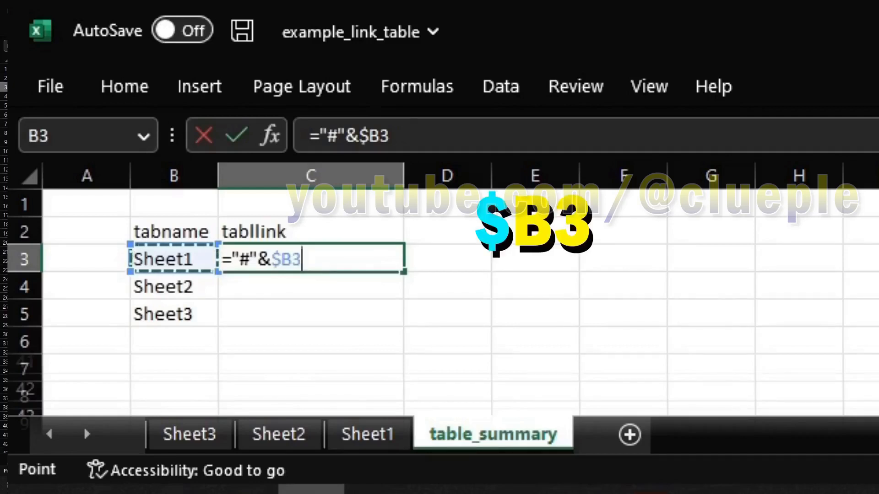
text(&"")
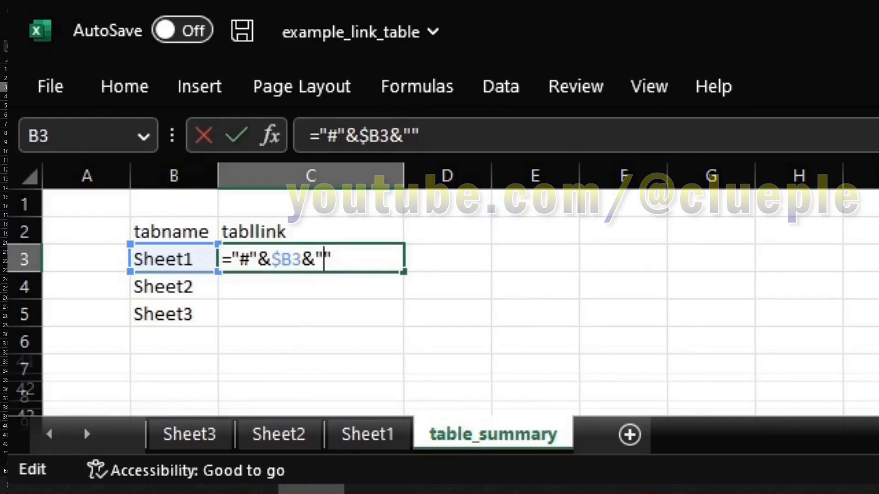
key(Left)
text(!)
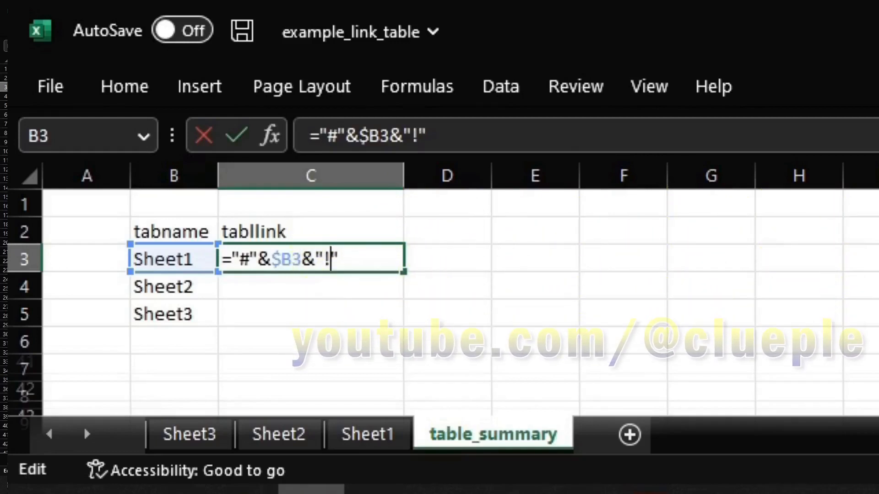
text(A)
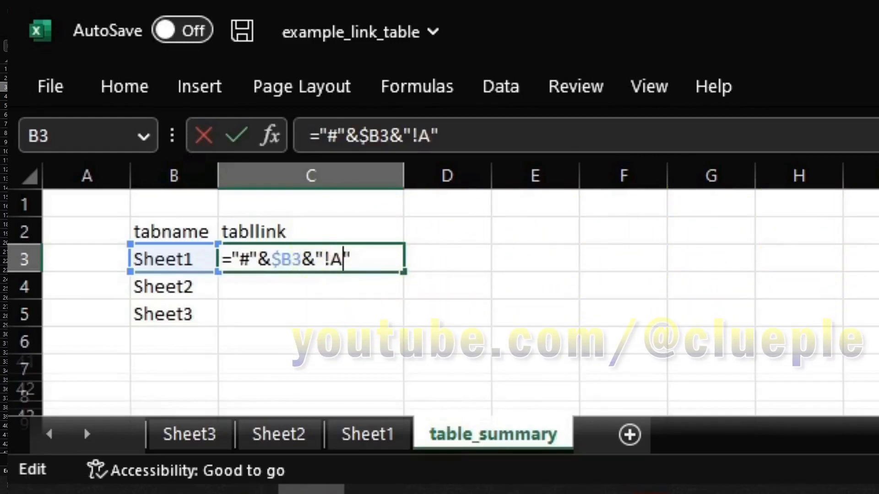
text(1)
key(Return)
key(Up)
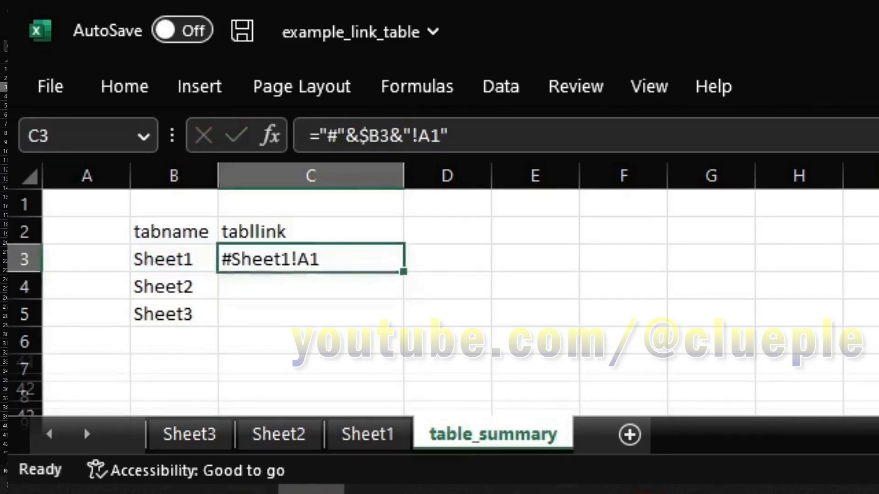
drag(403, 271, 404, 326)
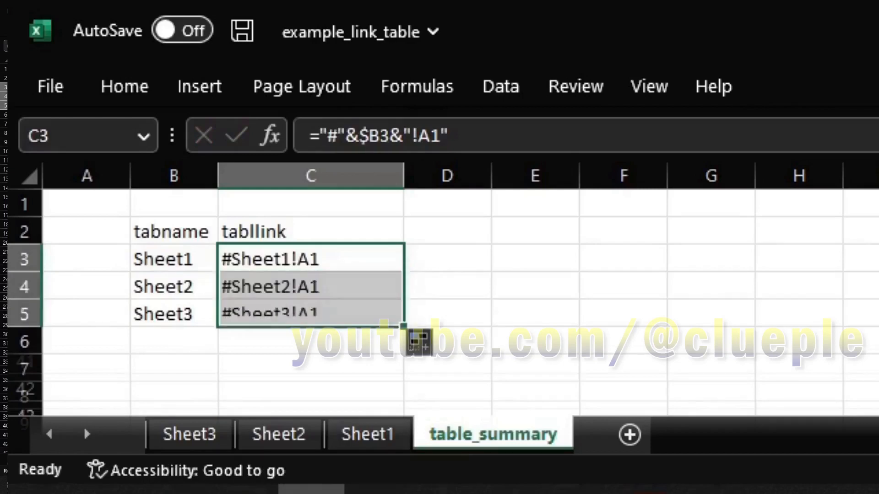
key(Down)
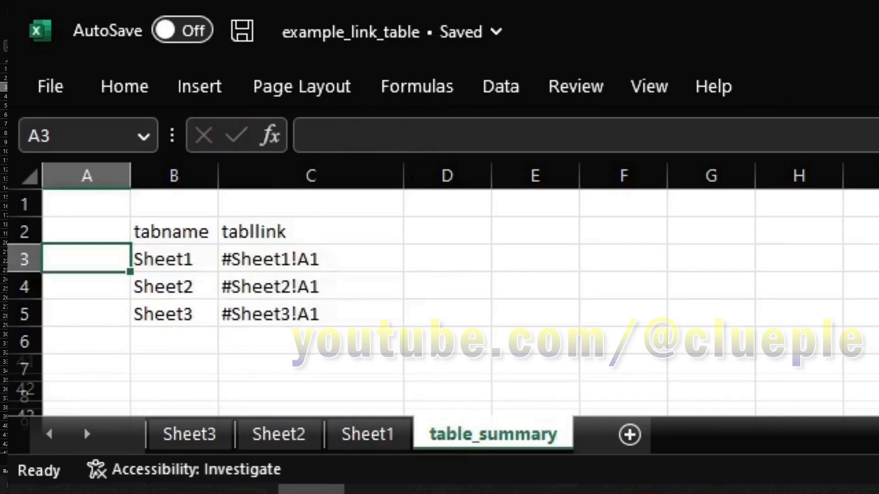
Enter =CELL("filename",A1) in D1 to get the workbook path and sheet
click(86, 203)
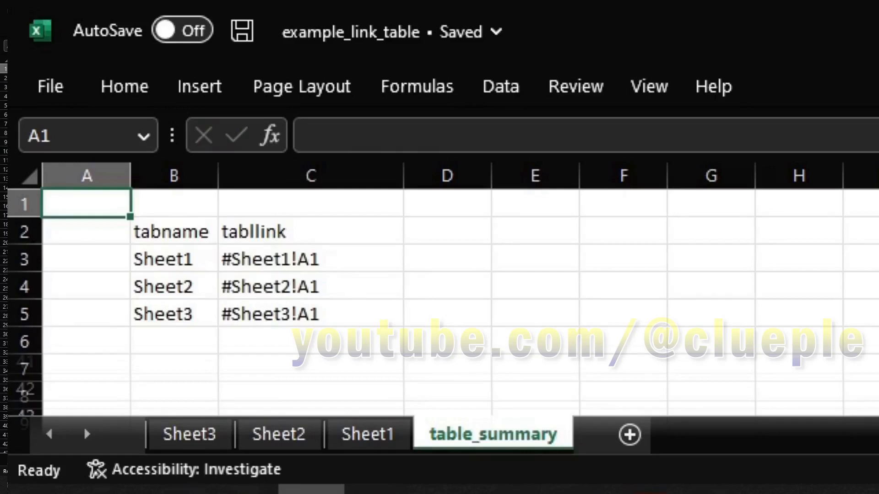
key(Right)
key(Right)
key(Right)
key(Left)
key(Left)
key(Right)
key(Right)
key(Left)
key(Right)
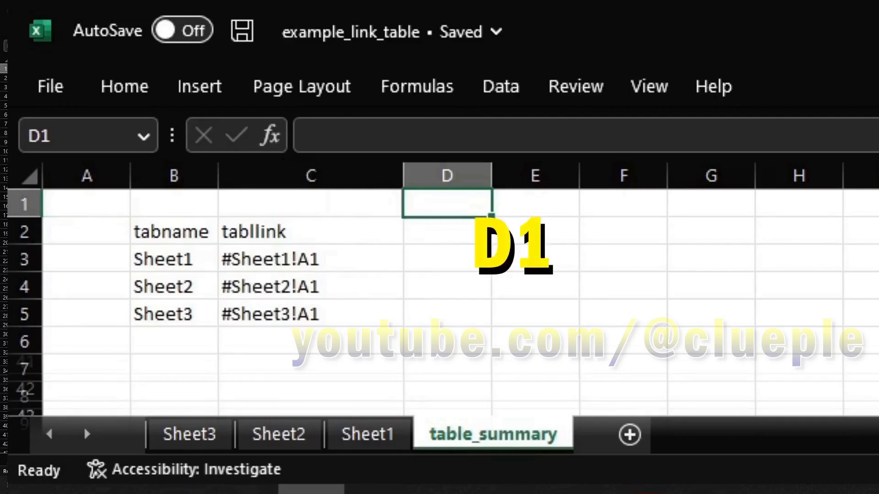
text(=cell())
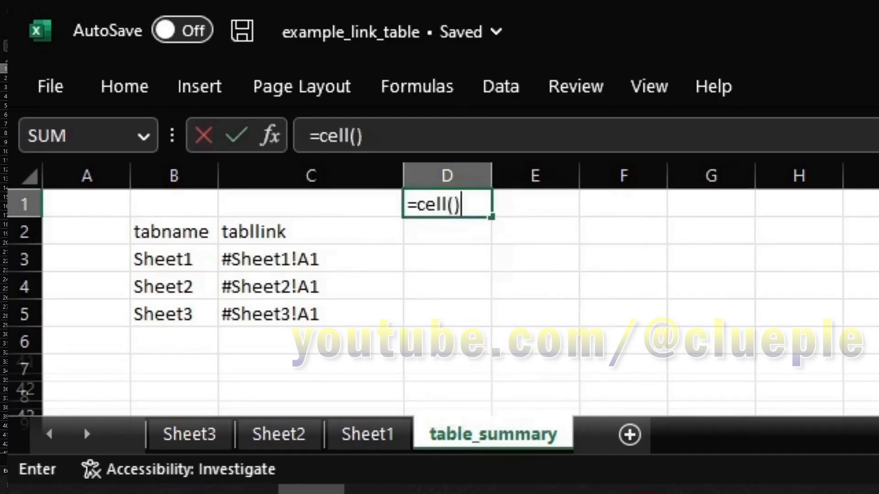
key(BackSpace)
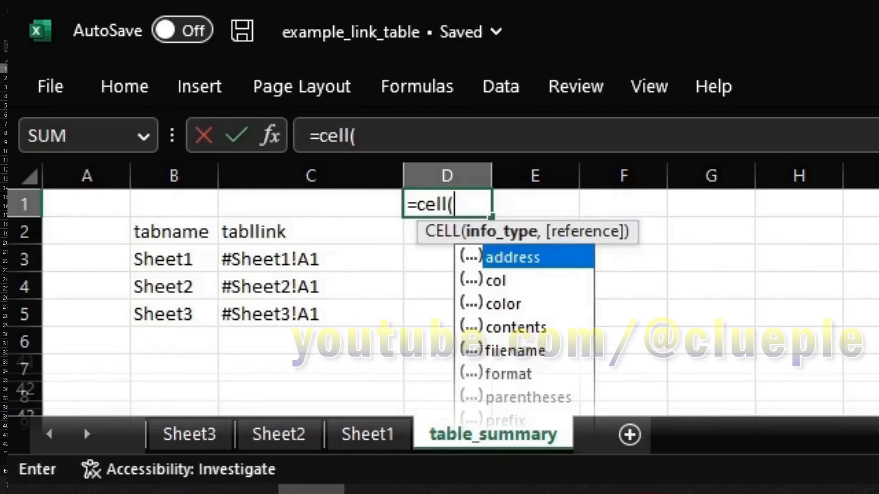
text("filename",)
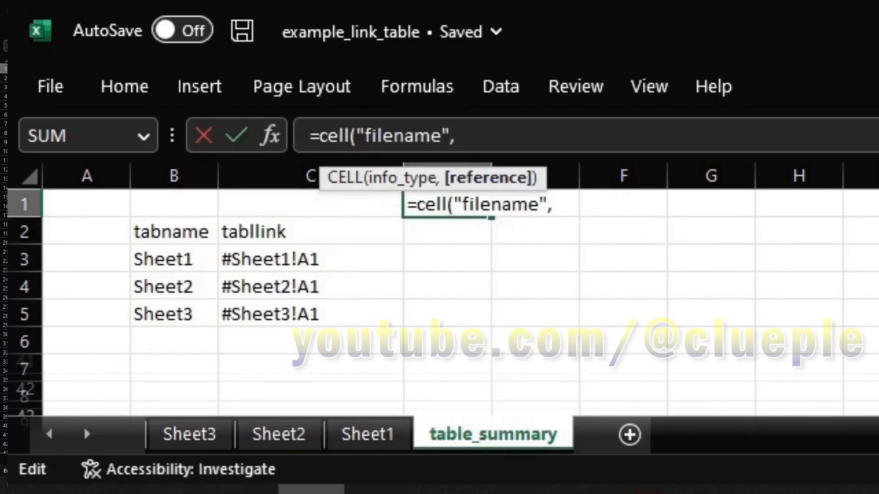
click(86, 205)
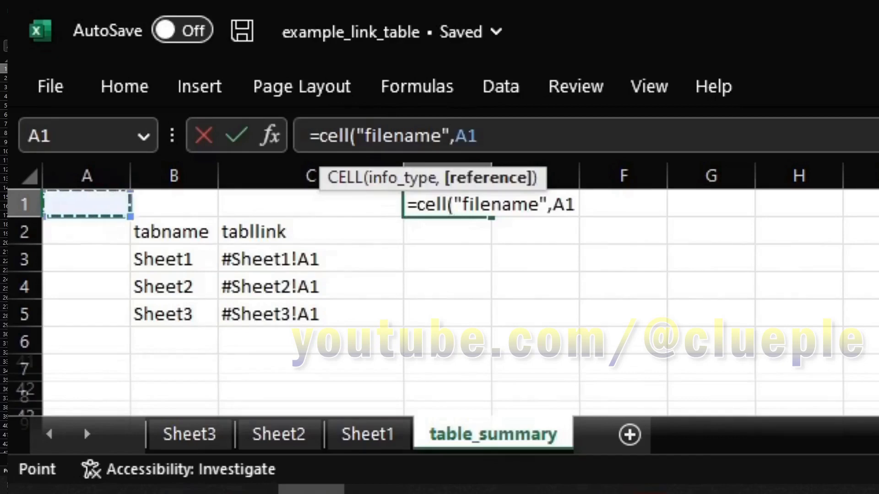
text())
key(Return)
Wrap D1's formula in TEXTAFTER(...,"]") so it returns only the sheet name
click(442, 205)
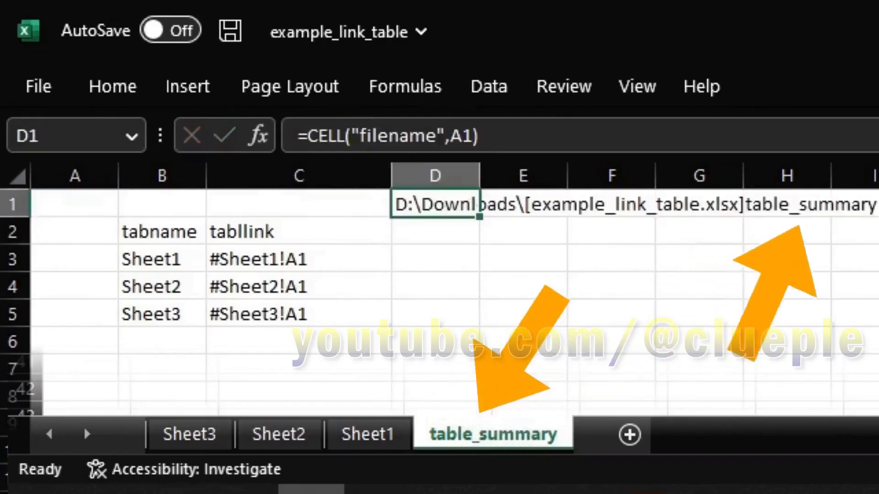
click(307, 135)
text(textafter)
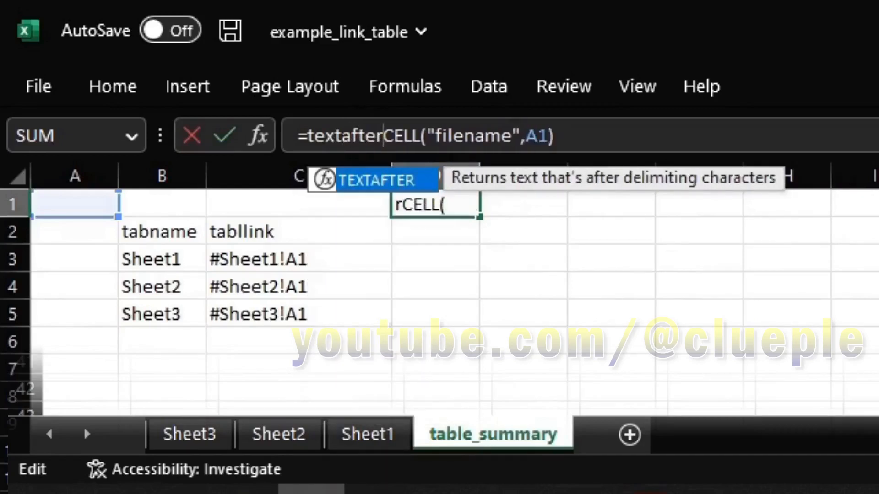
text(()
key(End)
text(,)
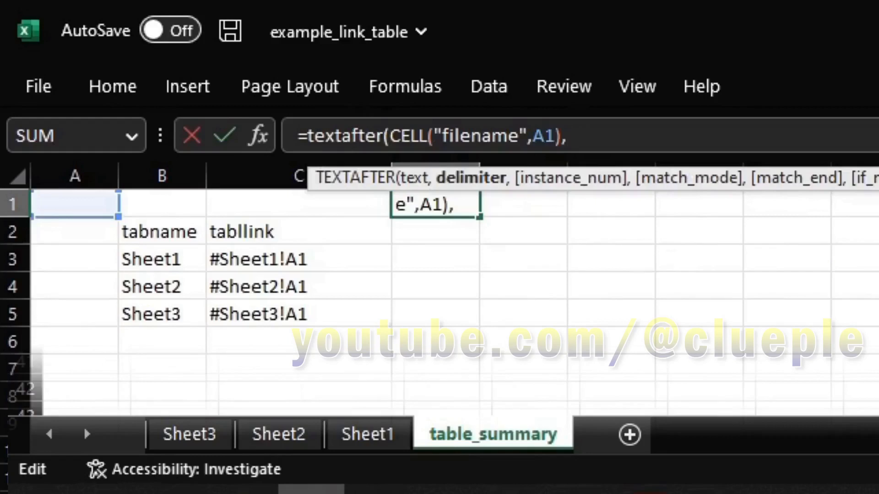
text("]")
key(Return)
key(Up)
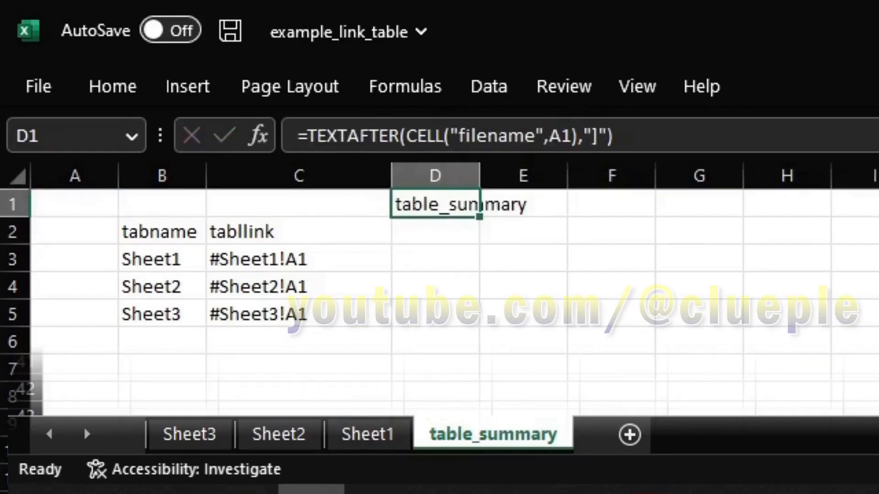
click(367, 434)
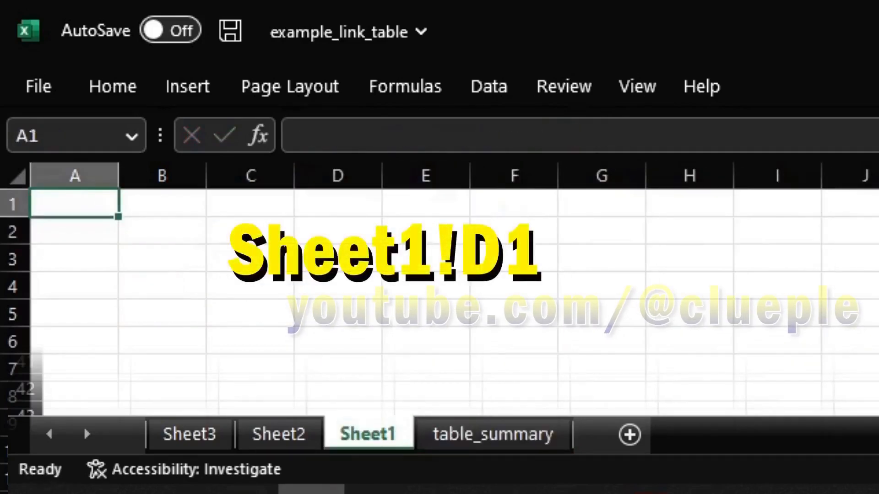
Cut the sheet-name formula out of D1 on table_summary
click(493, 434)
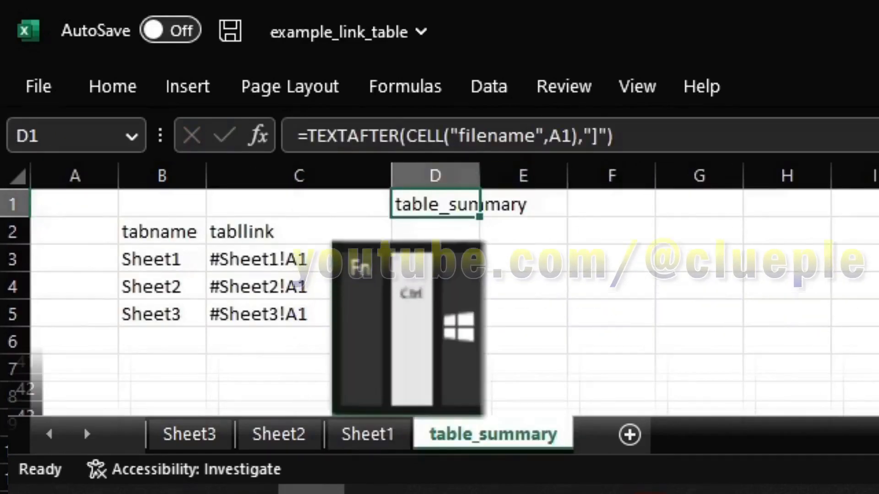
click(683, 136)
key(ctrl+a)
key(ctrl+x)
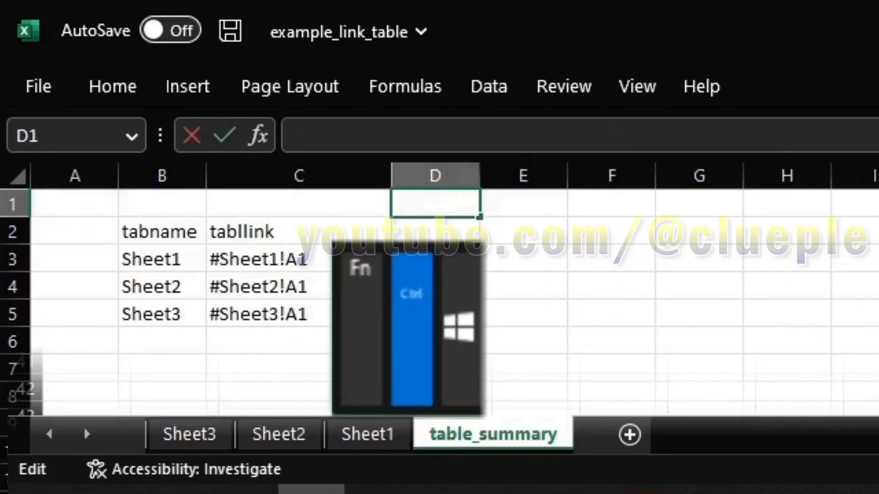
key(Return)
key(Up)
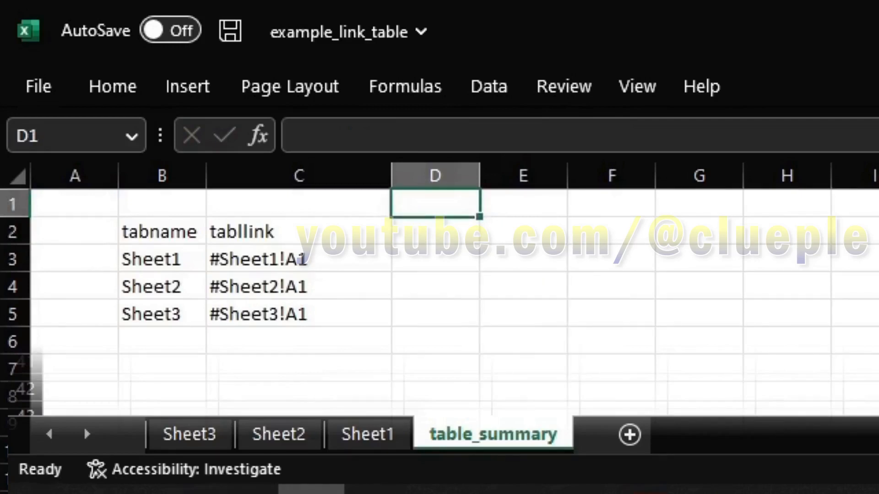
Group Sheet1, Sheet2 and Sheet3 with table_summary and paste the formula into D1
key(ctrl+space)
key(Left)
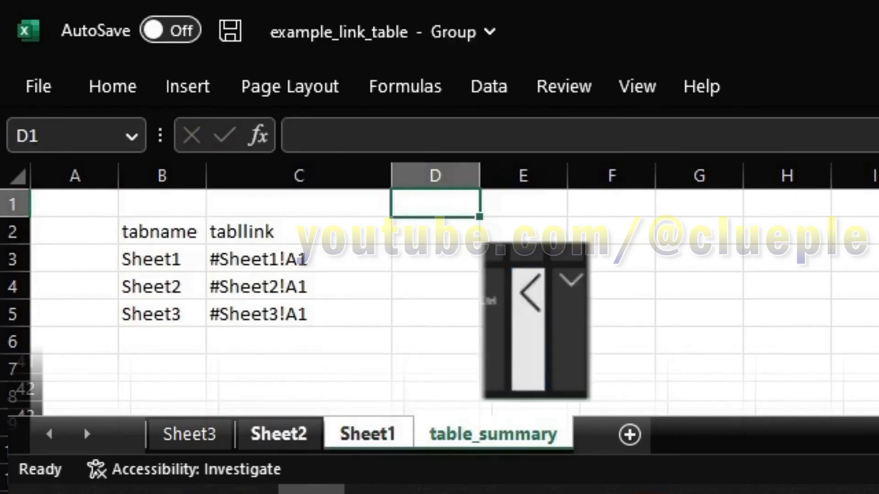
key(ctrl+space)
key(Left)
key(ctrl+space)
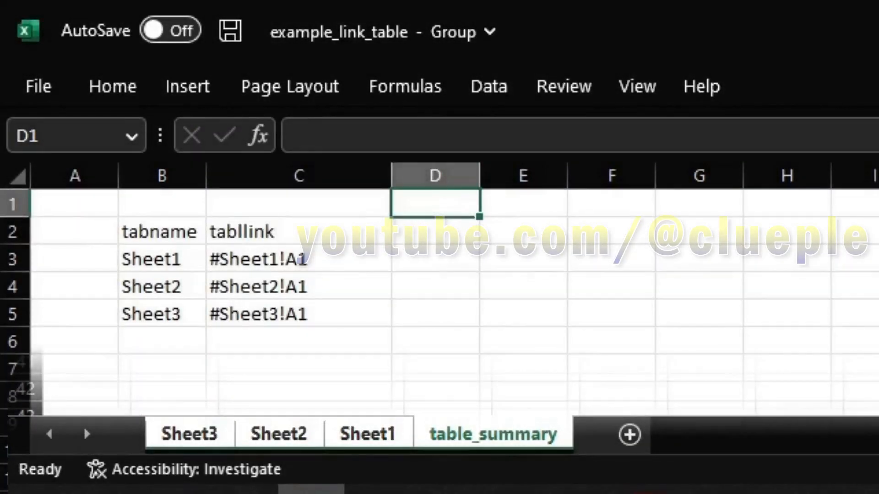
click(380, 135)
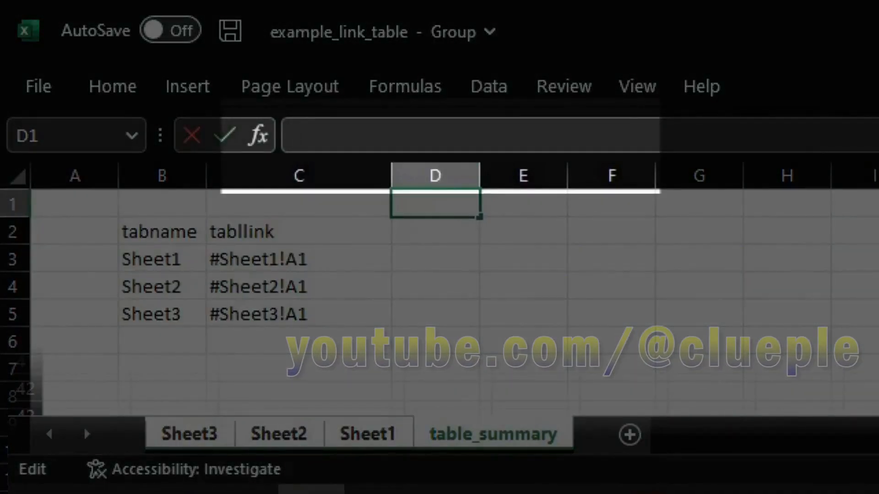
key(ctrl+v)
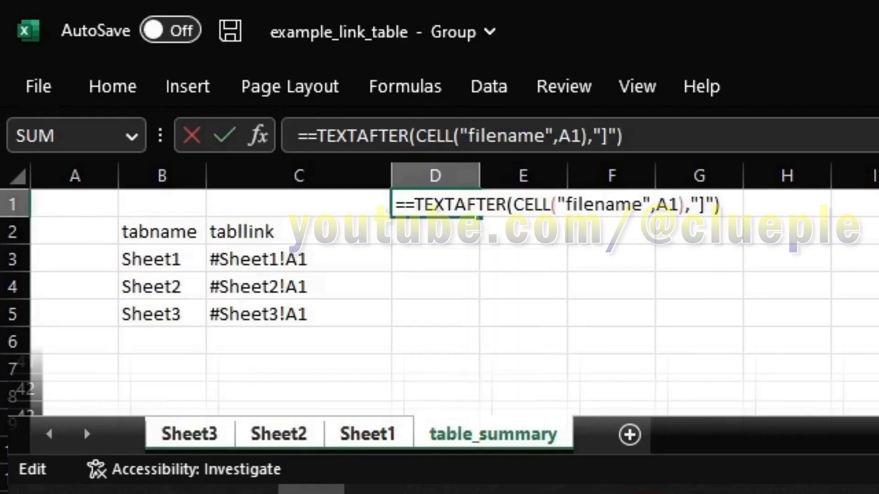
key(Return)
key(Up)
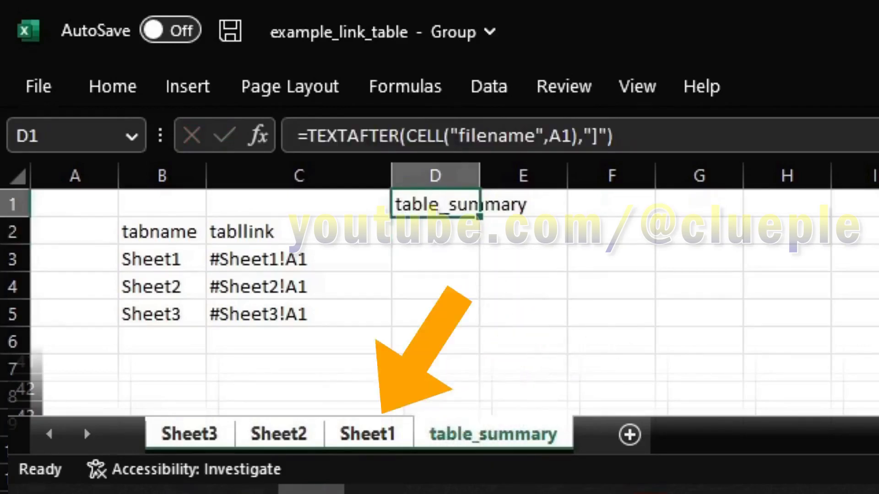
click(368, 434)
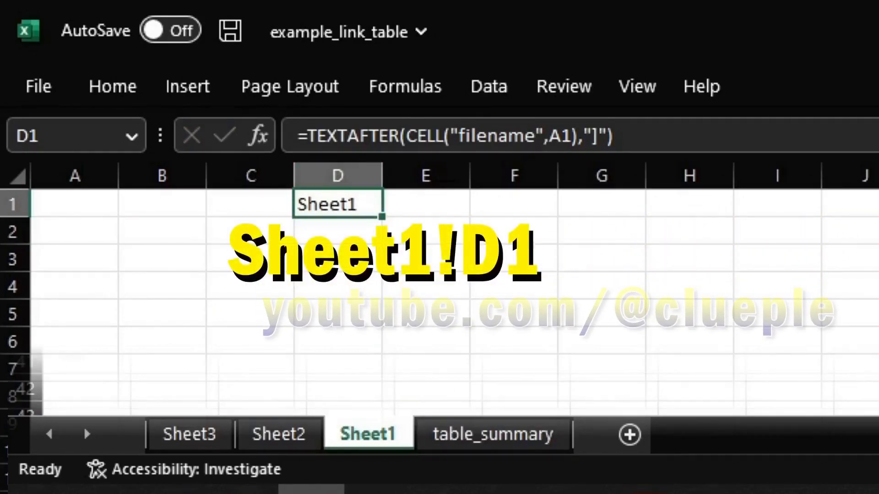
Confirm D1 reads Sheet2 and Sheet3 on those sheets, then return to table_summary
click(278, 434)
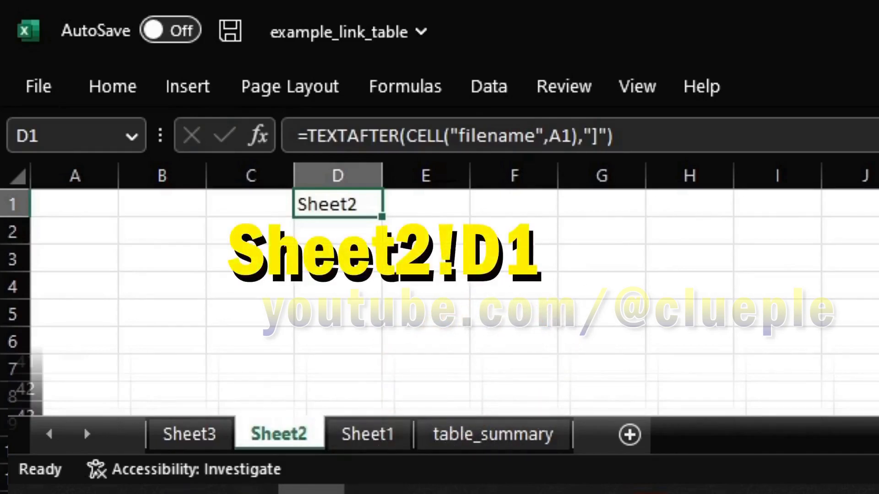
click(189, 434)
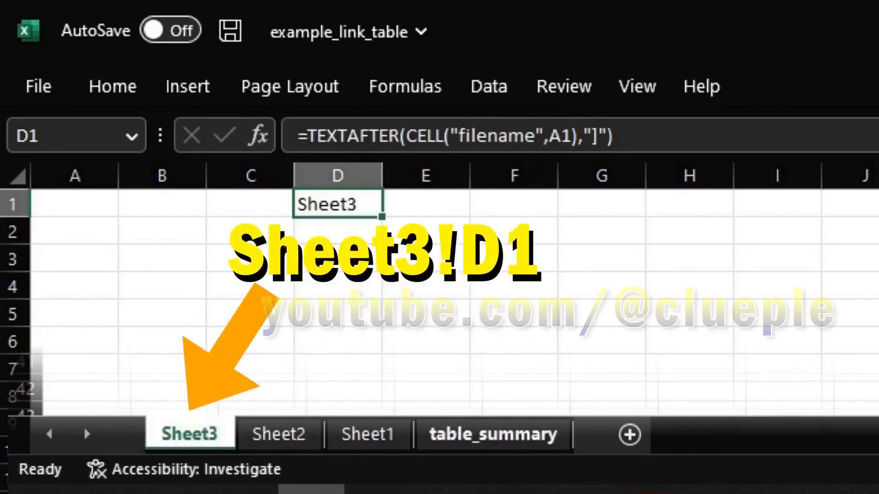
click(493, 434)
click(75, 287)
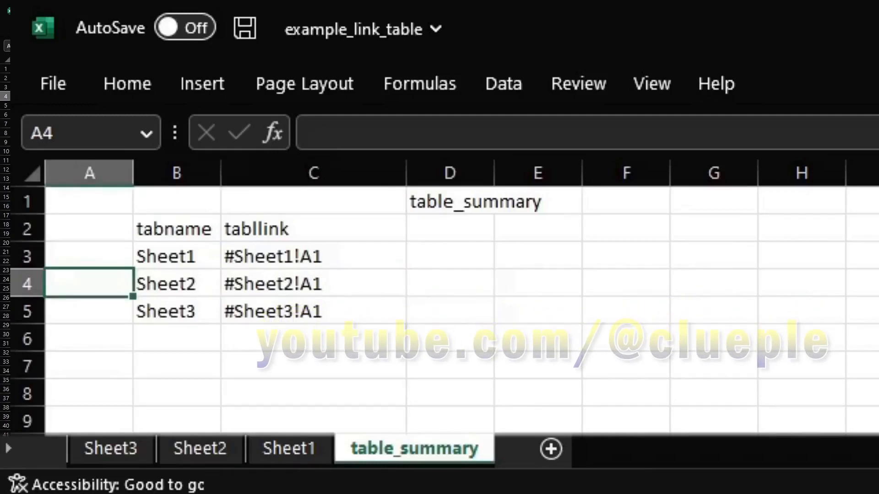
Select A7 on table_summary and group it with Sheet3, Sheet2 and Sheet1
click(89, 256)
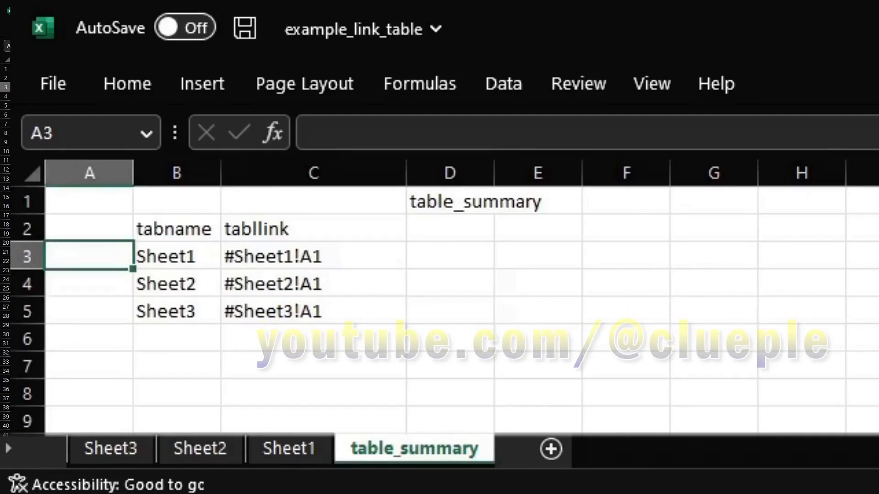
key(Down)
key(Down)
key(Down)
key(Down)
key(Down)
key(Down)
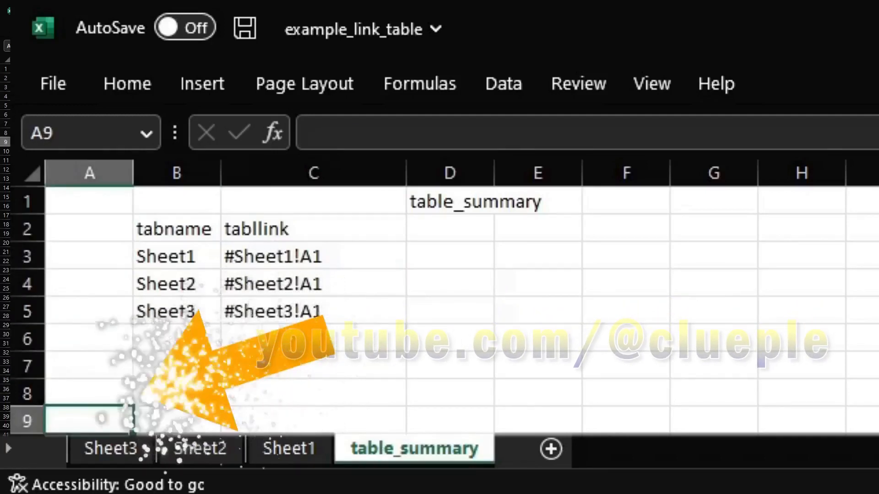
key(Up)
key(Up)
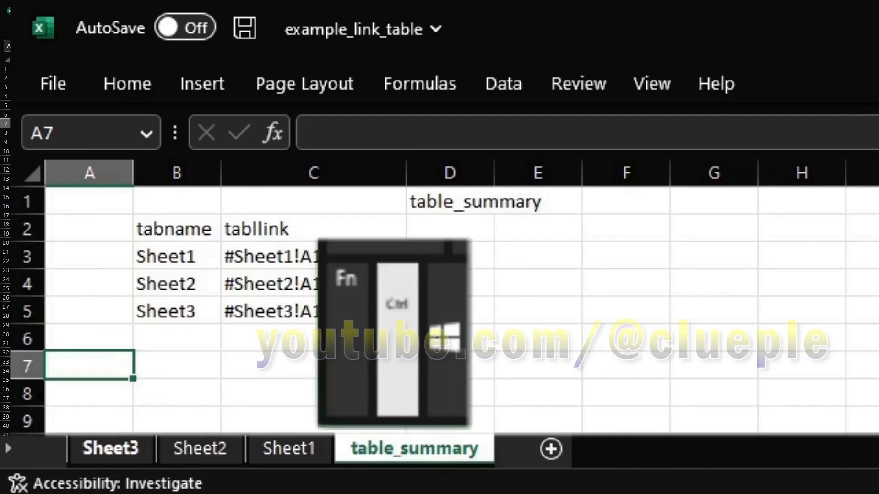
ctrl+click(110, 449)
ctrl+click(200, 448)
ctrl+click(289, 448)
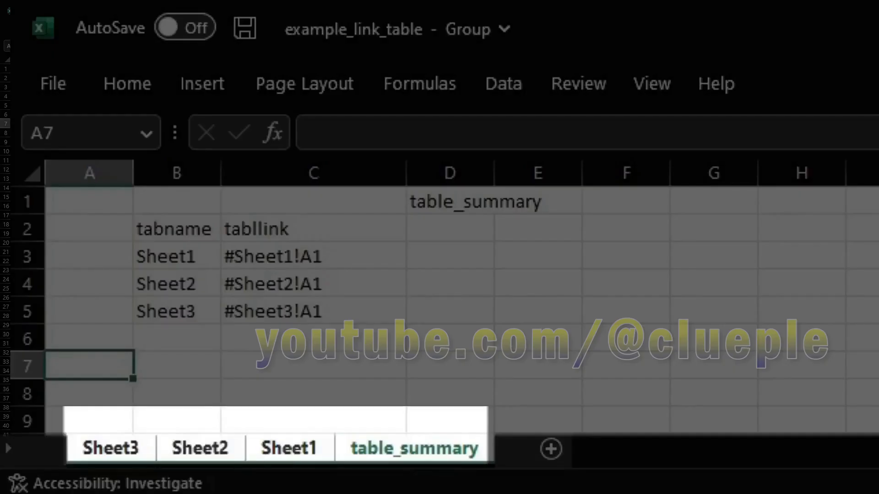
Start A7's formula as =hyperlink(table_summary!$C3, with the column locked
text(=)
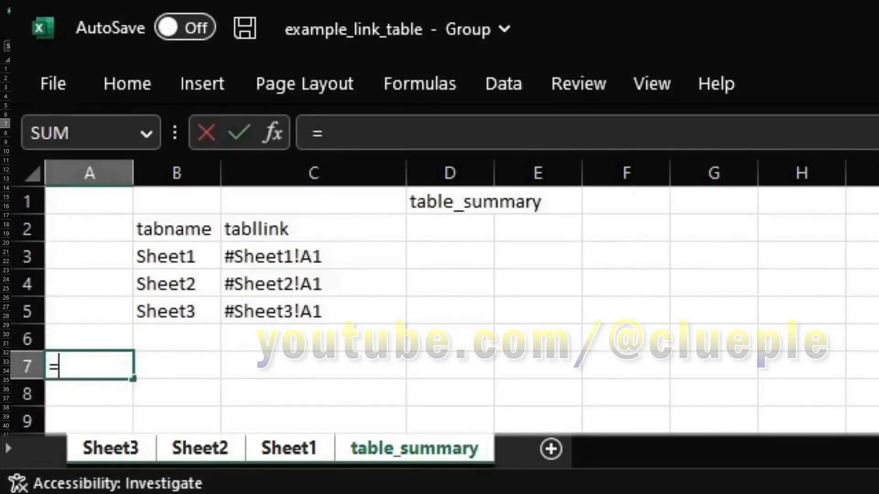
text(hyperlink()
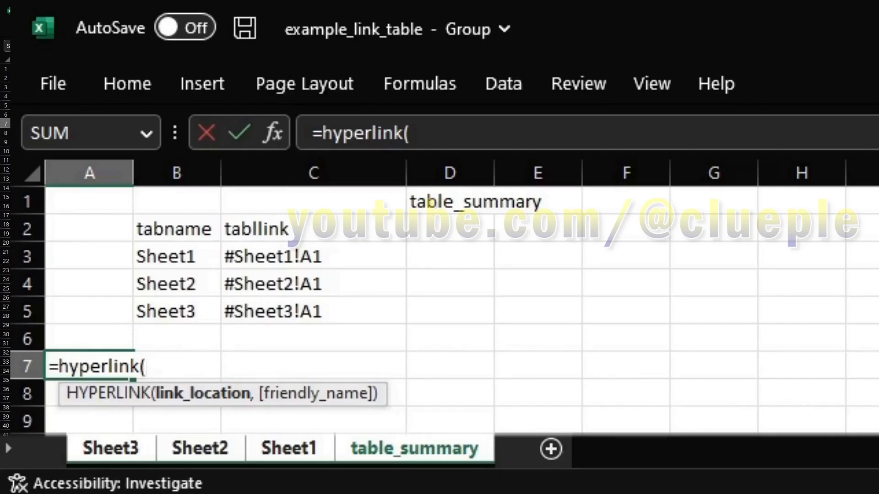
click(313, 257)
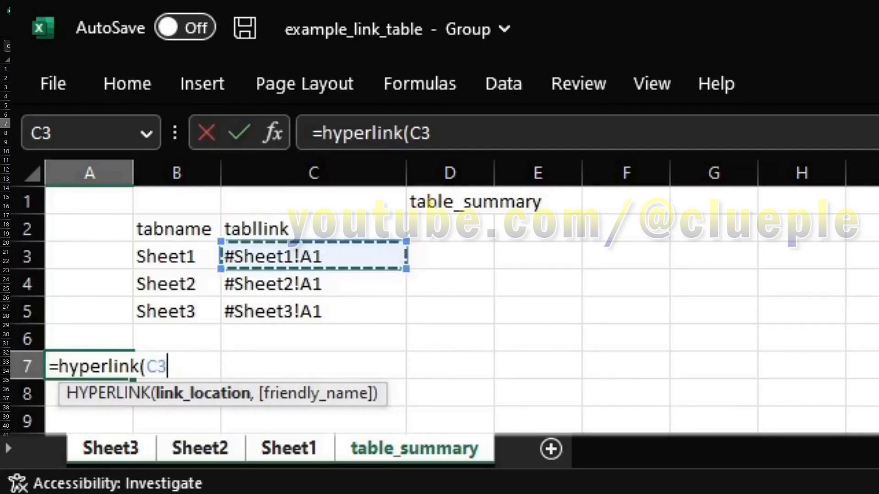
key(BackSpace)
key(BackSpace)
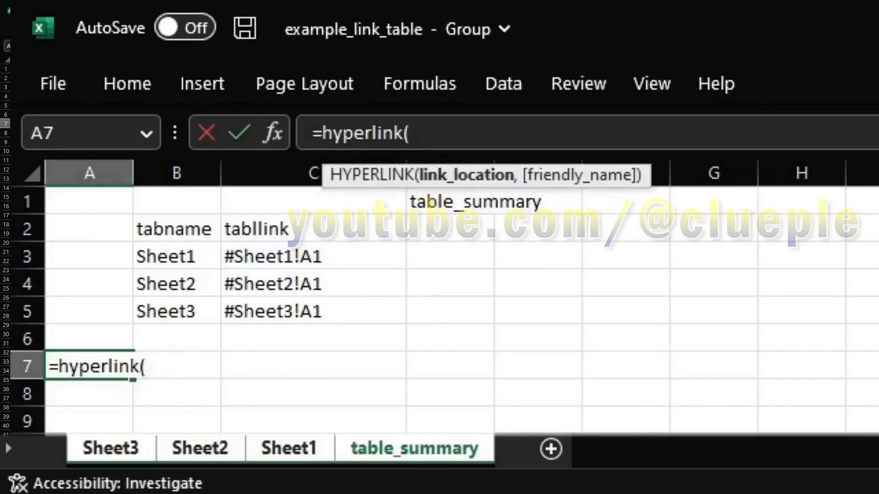
text(table)
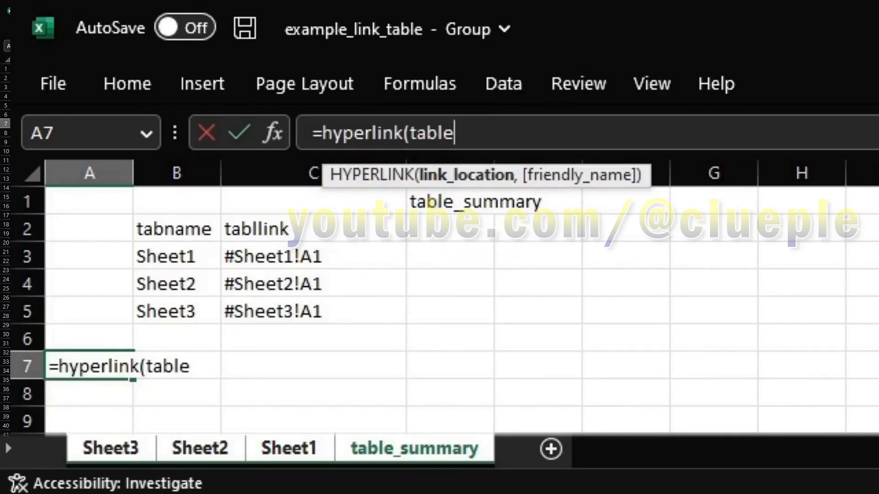
text(_summary!)
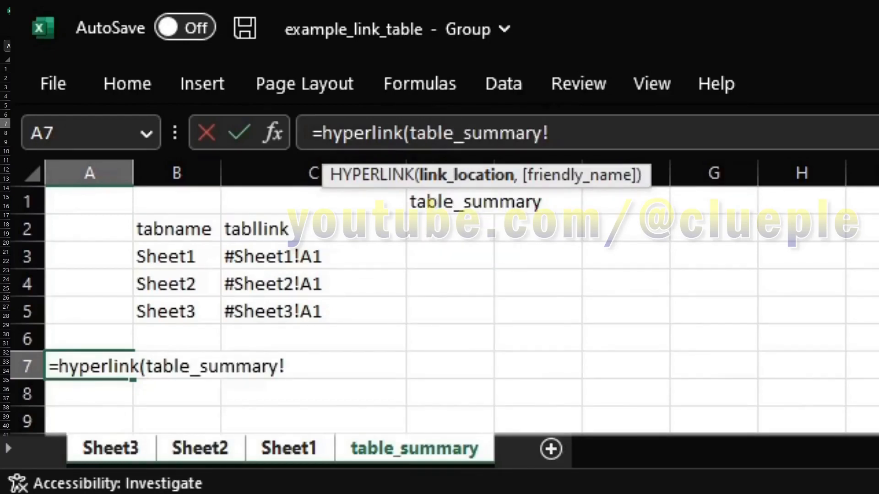
text(c3)
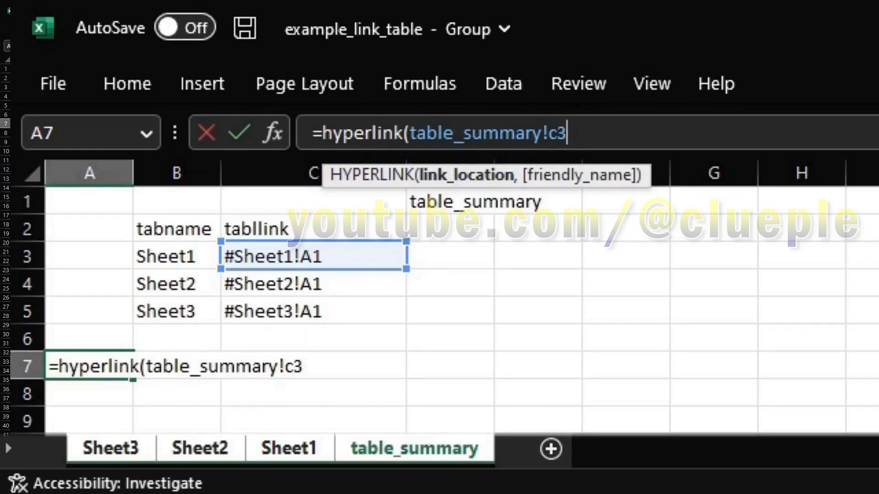
key(F4)
key(F4)
key(F4)
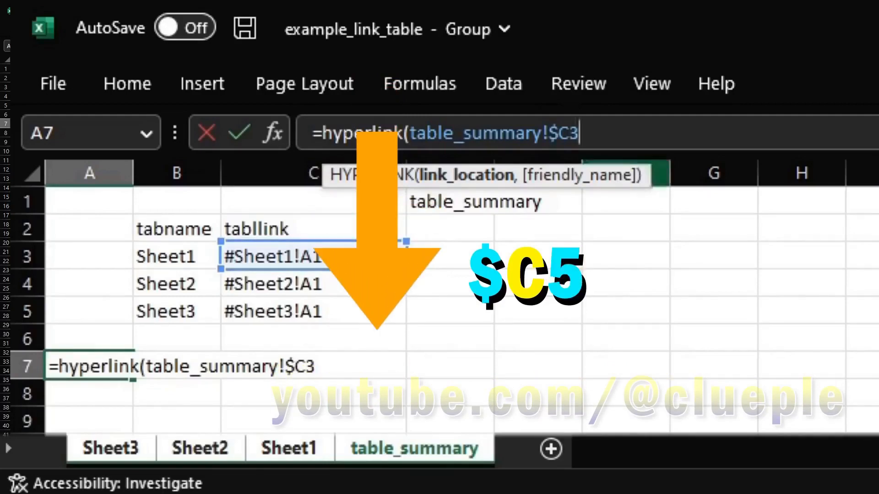
text(,)
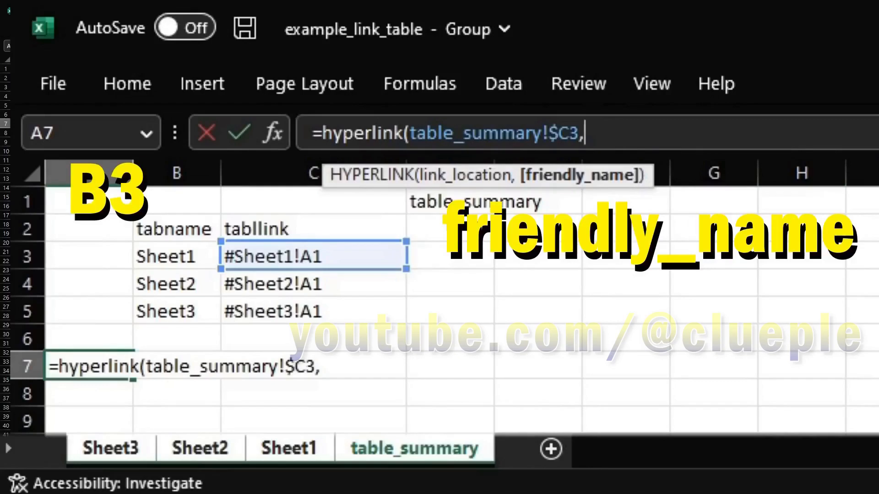
Finish A7 as =HYPERLINK(table_summary!$C3,table_summary!$B3) and fill it down to A9
text(table_summary!)
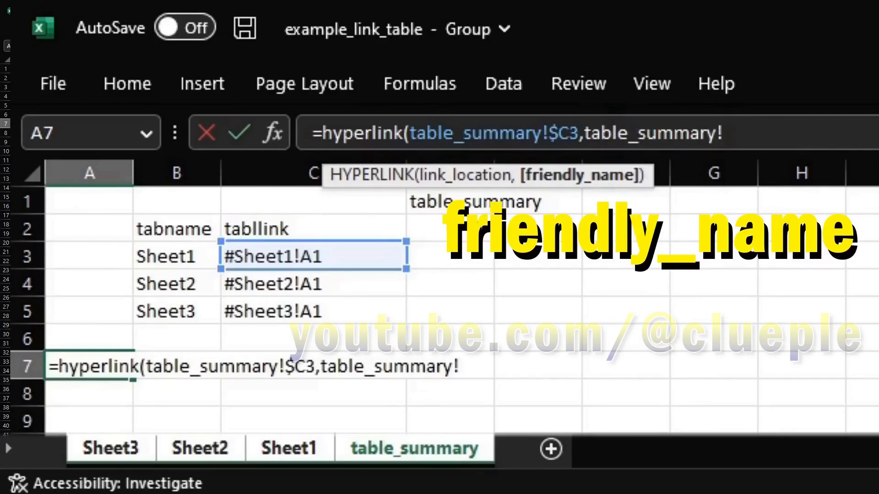
text(b3)
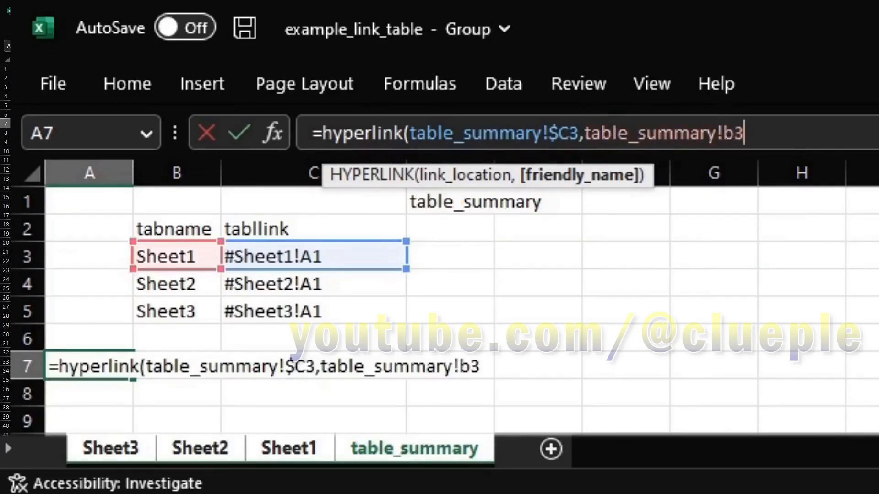
key(F4)
key(F4)
key(F4)
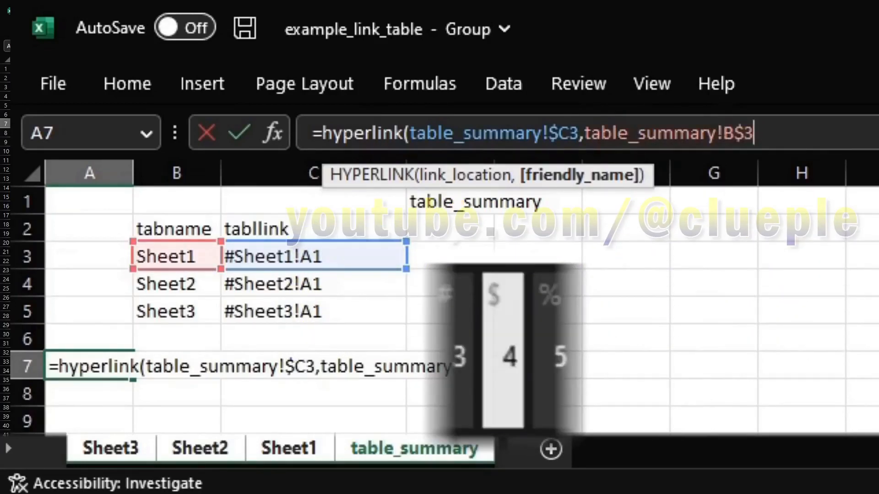
text())
key(Return)
key(Up)
key(shift+Down)
key(shift+Down)
key(ctrl+d)
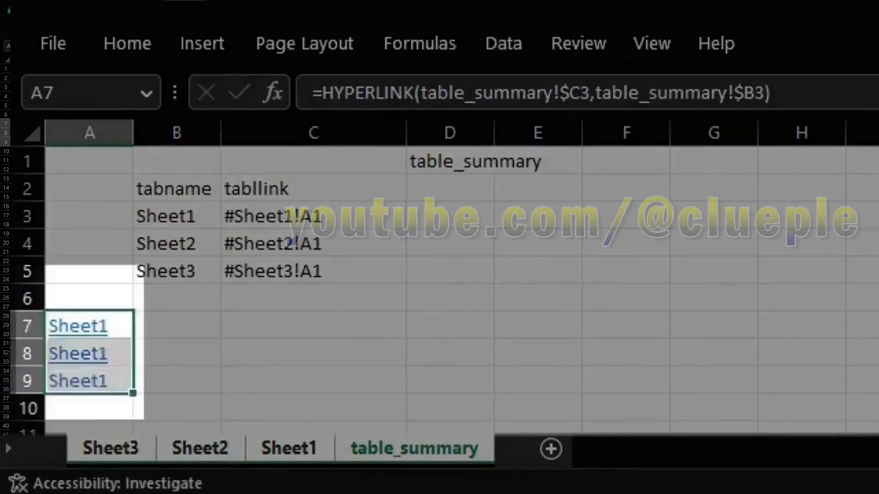
Check the Sheet1–Sheet3 link list on each sheet, then return to table_summary
click(89, 326)
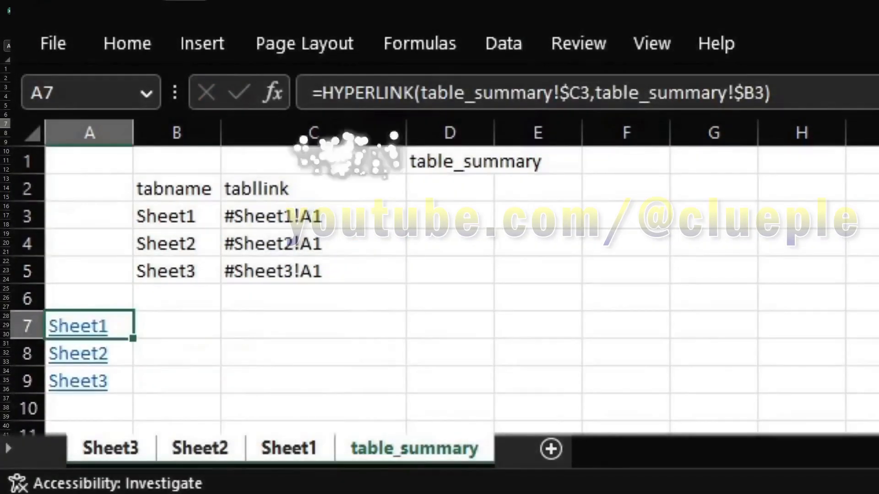
click(289, 449)
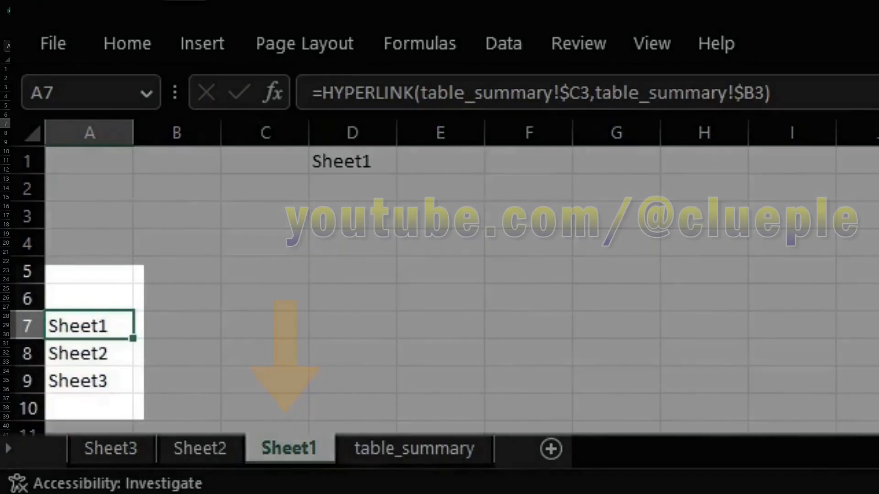
double_click(200, 449)
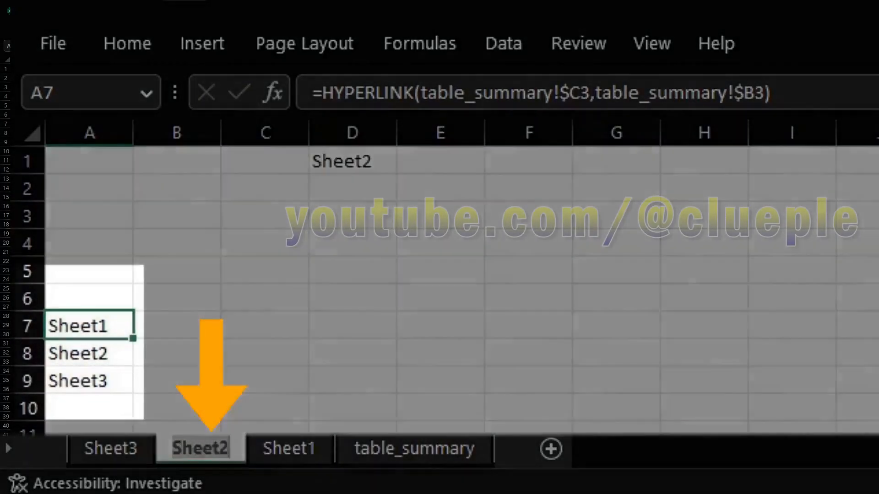
click(110, 449)
click(177, 353)
click(89, 408)
click(90, 161)
click(414, 448)
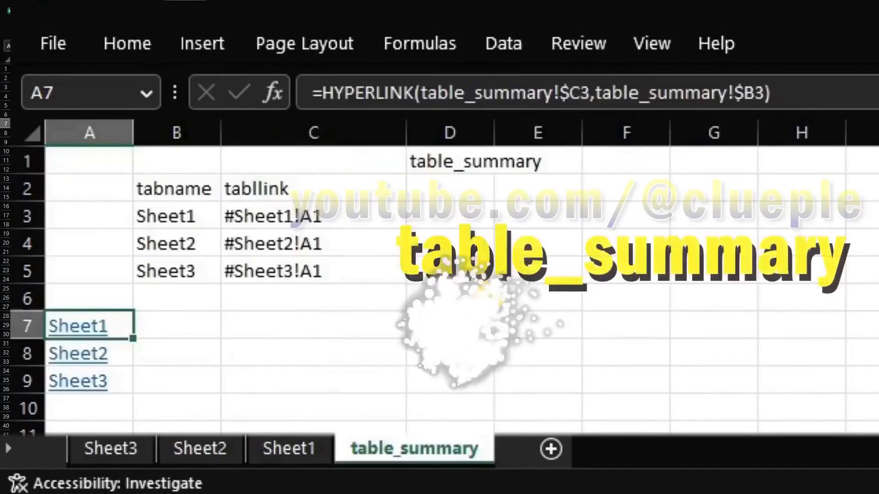
click(177, 299)
click(177, 271)
click(177, 299)
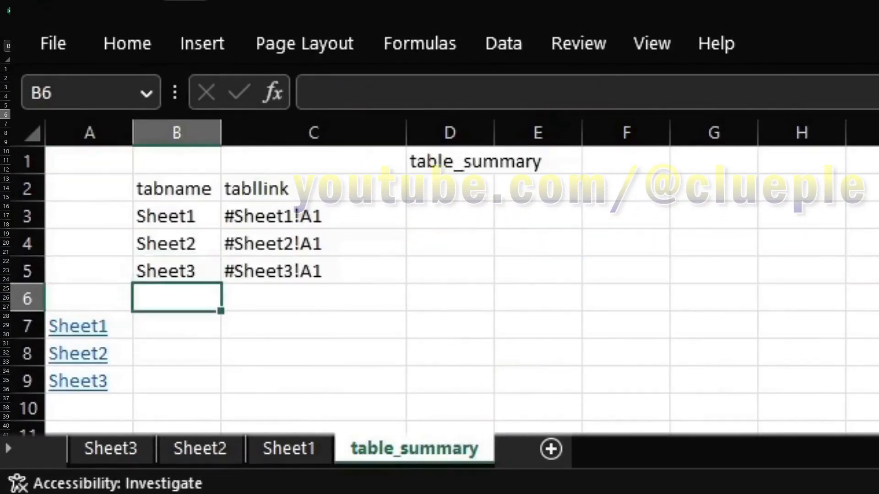
Enter table_summary as the new tab name in B6 and autofit the table's columns
text(table_summary)
key(Up)
key(ctrl+a)
key(alt+h)
key(o)
key(i)
Fill the link text down into C6 and autofit column C to fit it
key(Right)
key(Down)
key(ctrl+d)
key(alt+h)
key(o)
key(i)
key(Right)
key(Left)
key(Right)
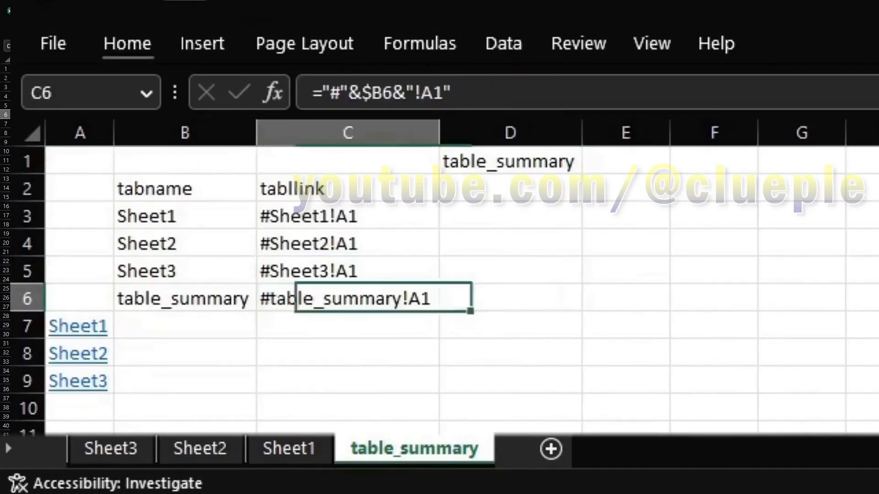
Group table_summary with Sheet3, Sheet2 and Sheet1, then autofit columns A to D on all of them
click(78, 381)
ctrl+click(111, 449)
ctrl+click(200, 449)
ctrl+click(288, 448)
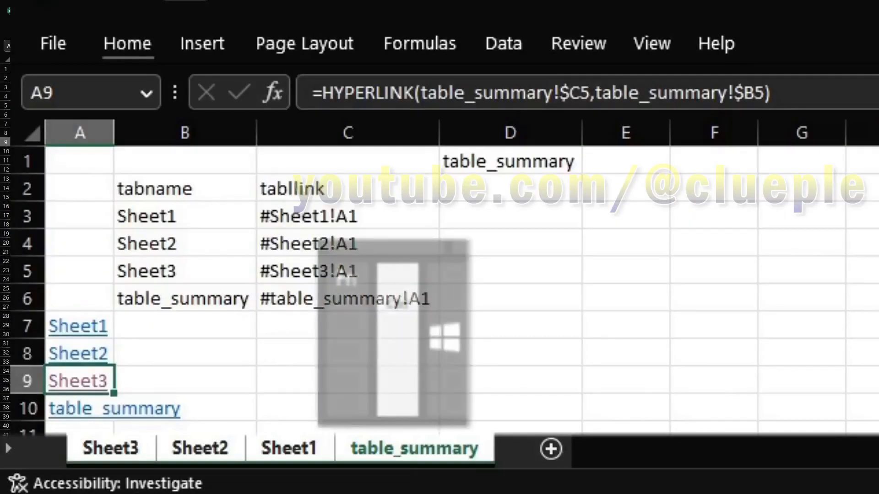
key(ctrl+a)
key(alt+h)
key(o)
key(i)
Check the new table_summary link in A10 and the lists on Sheet1, Sheet2 and Sheet3, then return to table_summary
click(116, 380)
key(Down)
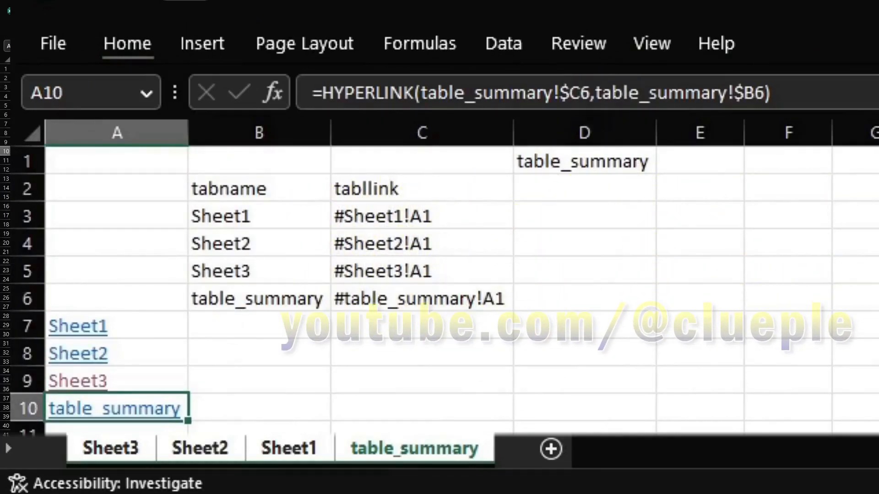
key(ctrl+Page_Up)
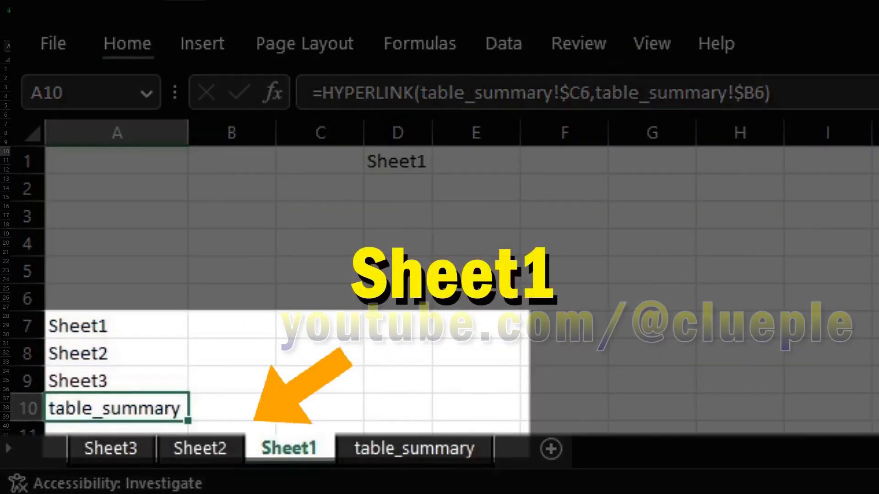
key(ctrl+Page_Up)
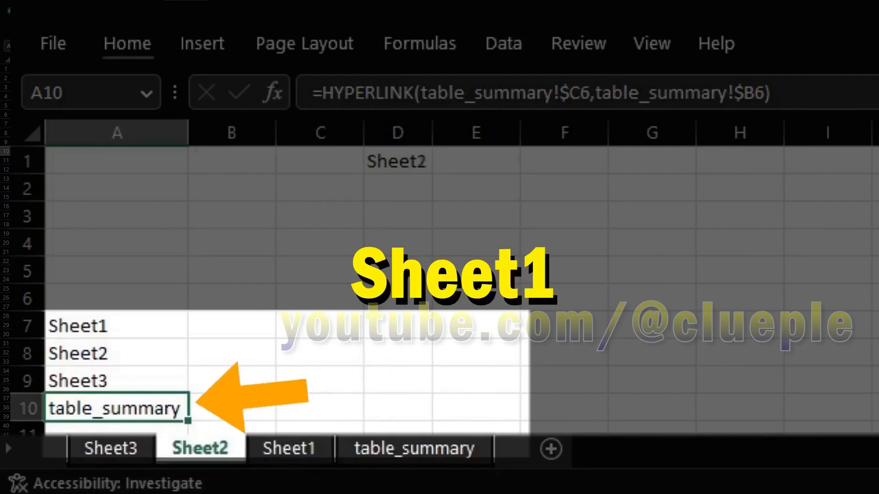
key(ctrl+Page_Up)
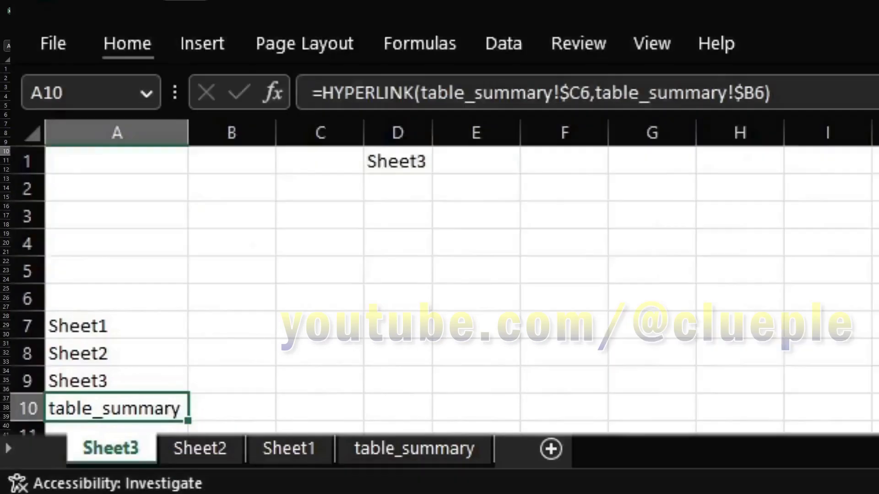
click(115, 408)
Select the A7:A10 link list on table_summary and start a new rule from the Conditional Formatting Rules Manager
click(585, 408)
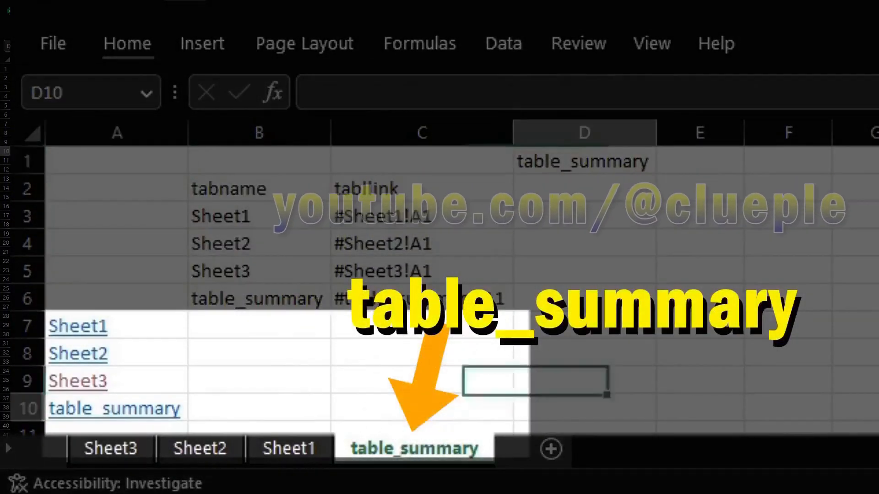
key(Left)
key(Left)
key(Left)
key(Up)
key(Up)
key(Up)
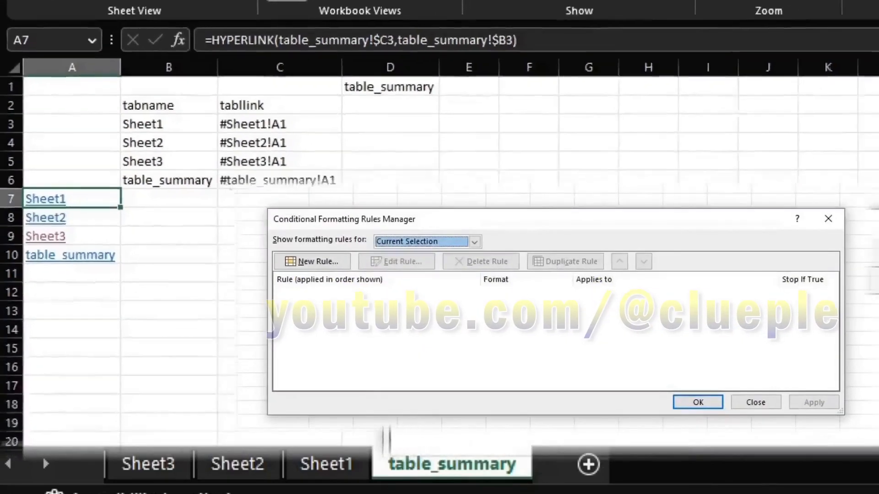
key(alt+Down)
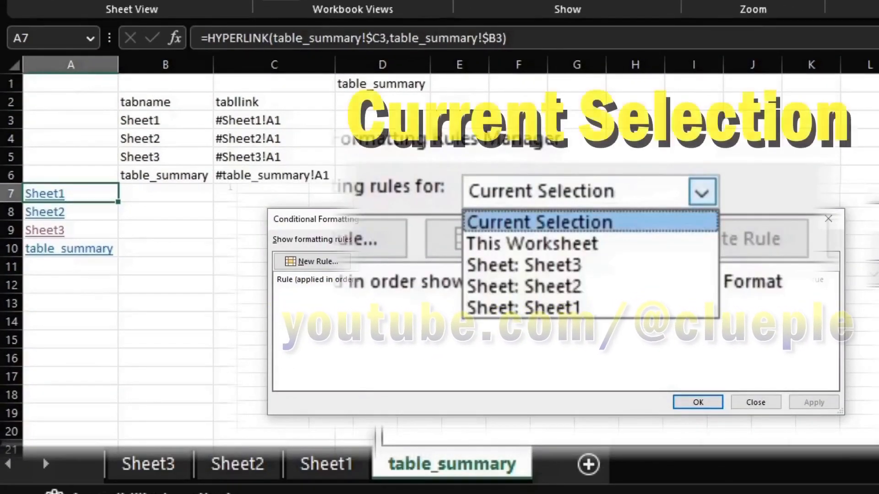
key(alt+n)
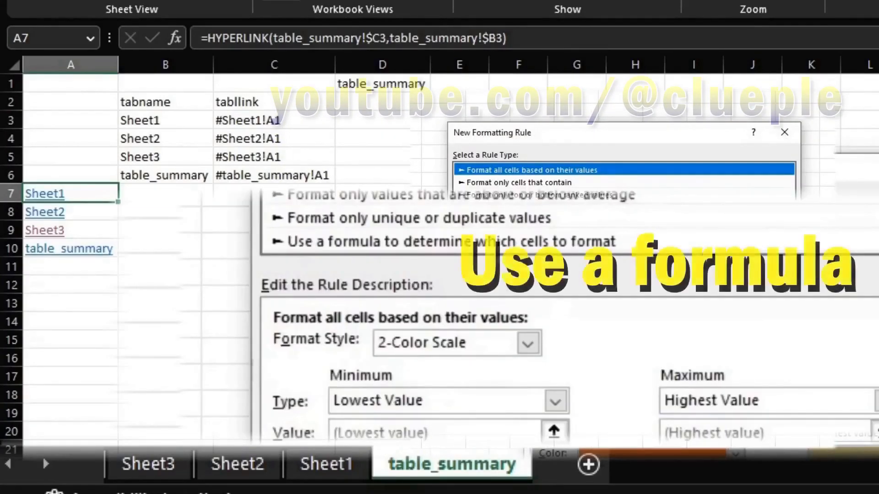
Make a formula-based rule reading =$A7=$D$1 and open the Fill settings for its format
click(503, 240)
click(549, 348)
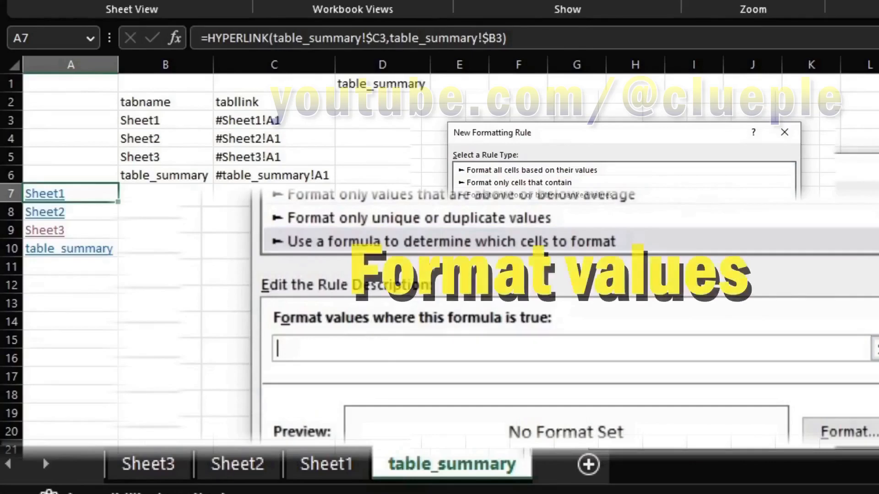
click(71, 193)
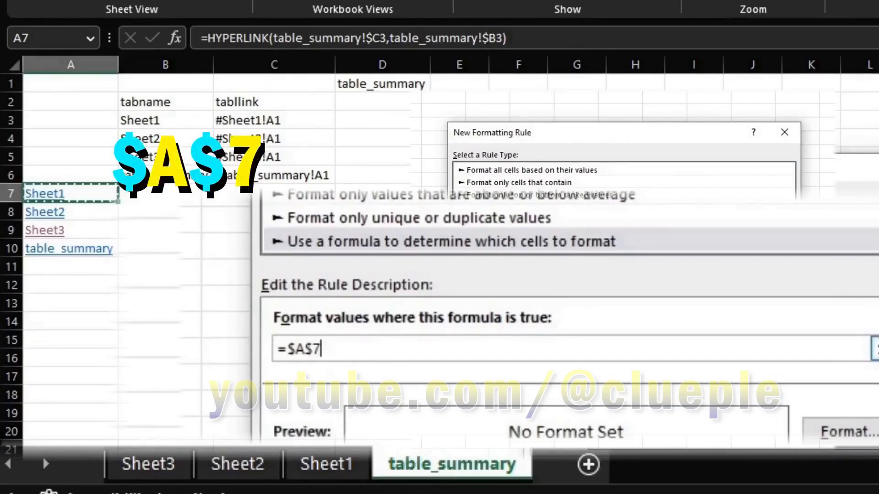
key(F4)
key(F4)
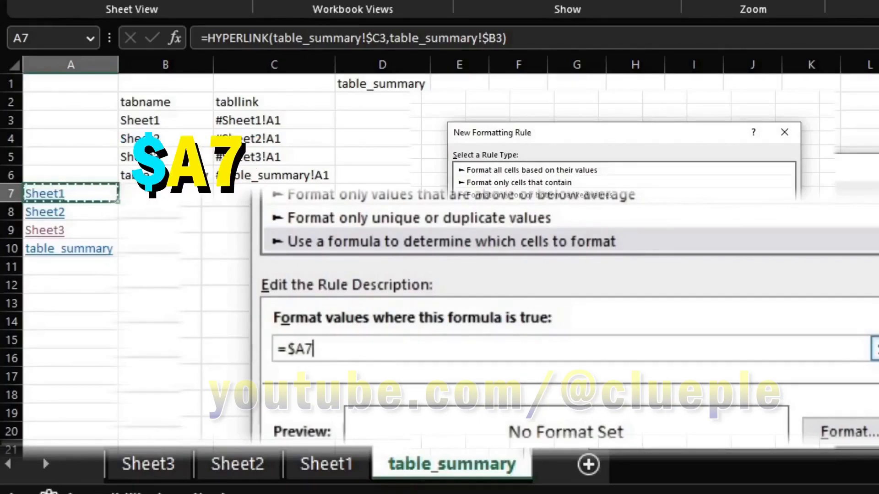
text(=)
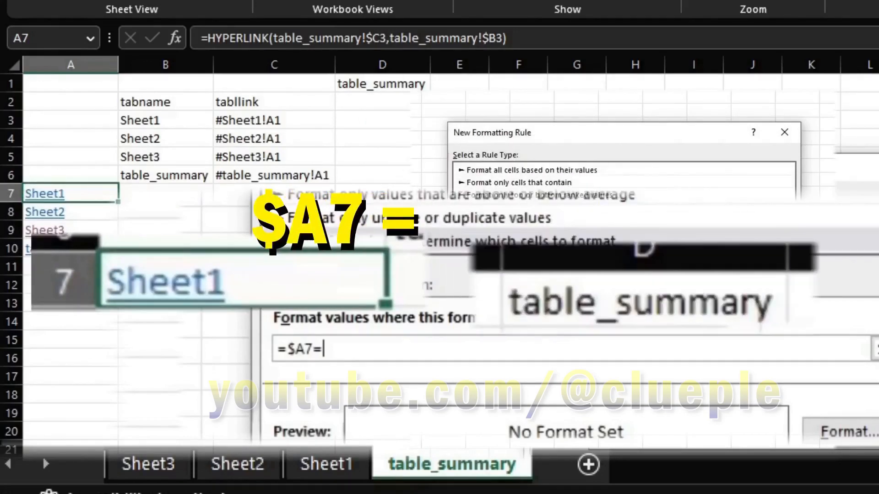
click(383, 84)
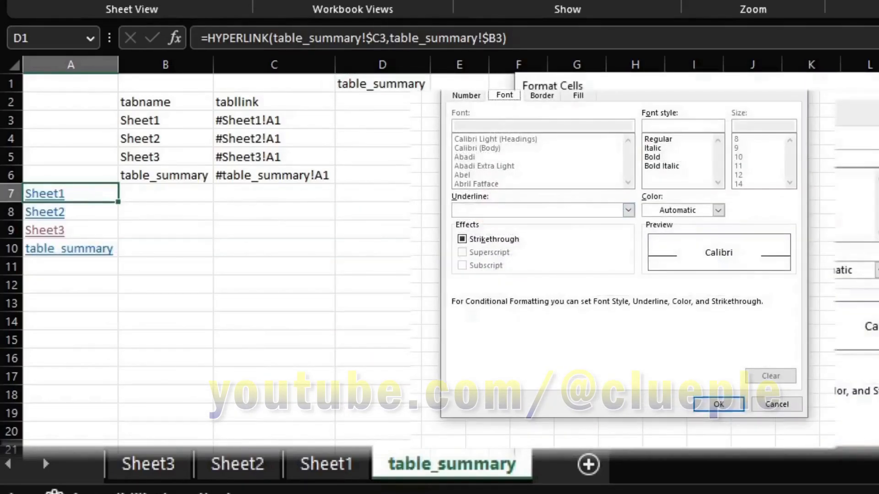
key(ctrl+Tab)
key(ctrl+Tab)
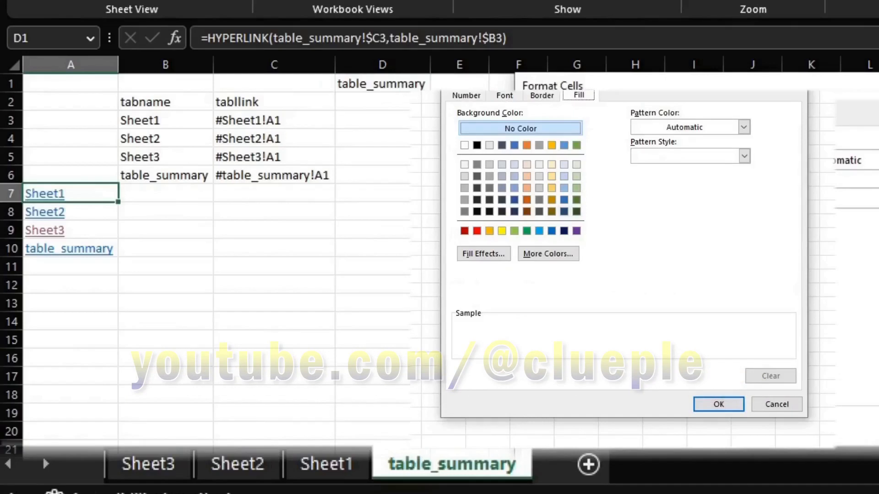
Give the rule's format a light green fill and dark blue font colour
click(577, 164)
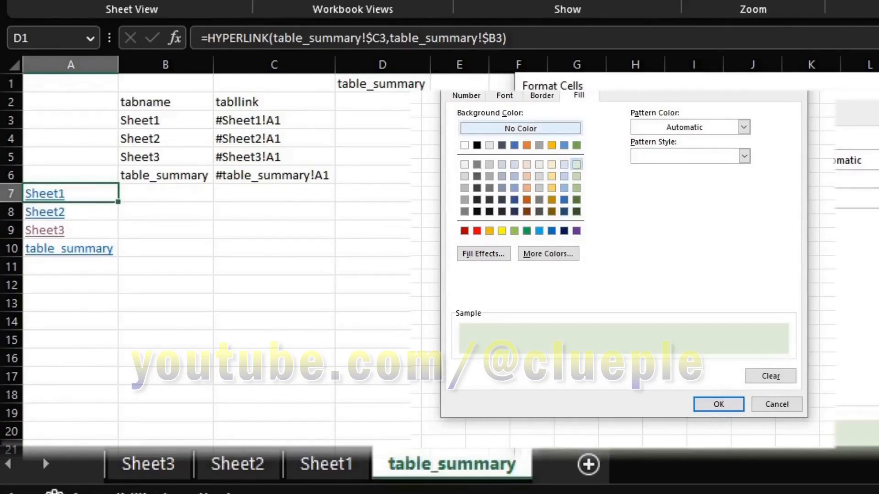
click(505, 95)
click(718, 210)
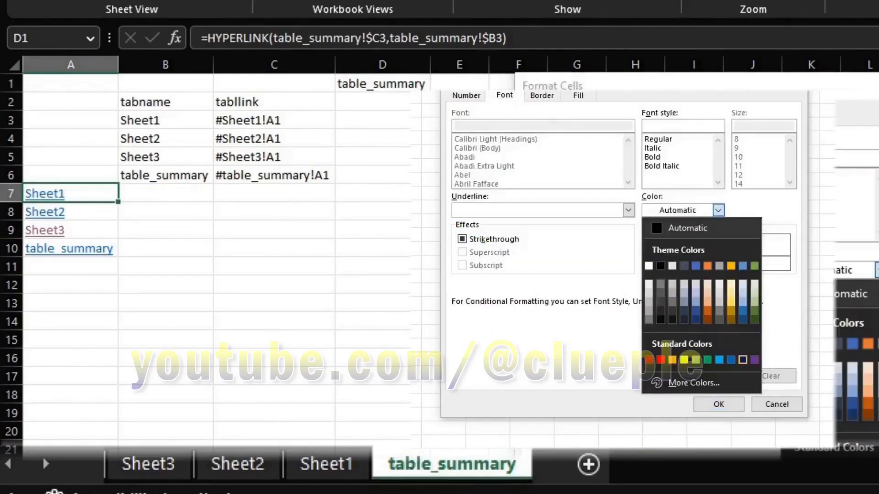
click(743, 360)
key(Return)
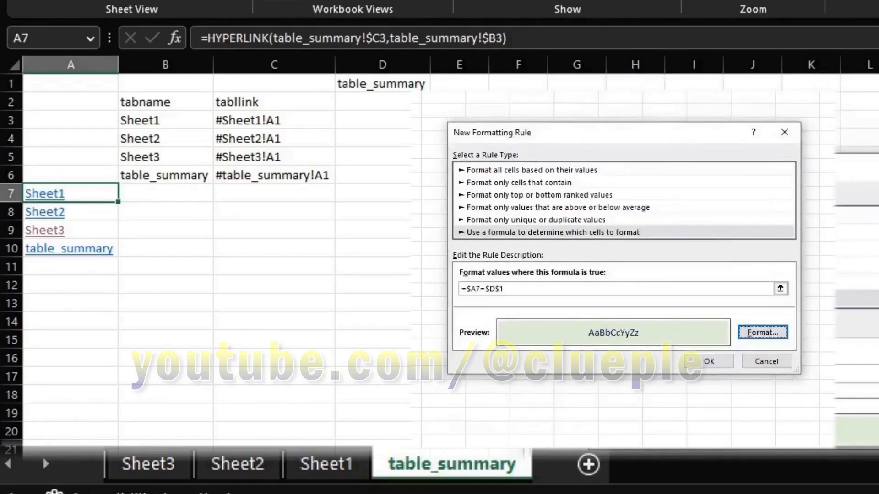
Accept the rule, set it to apply to $A$7:$A$10, then apply and close the Rules Manager
click(709, 362)
click(641, 293)
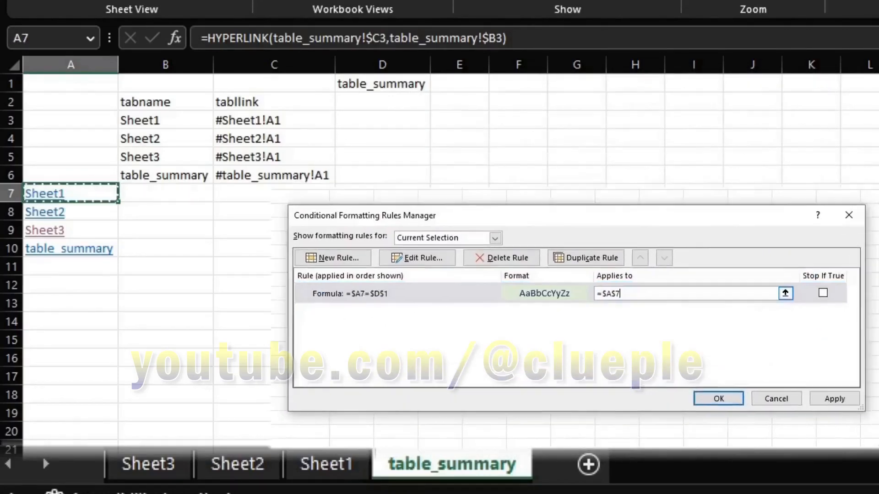
drag(69, 194, 69, 249)
click(835, 399)
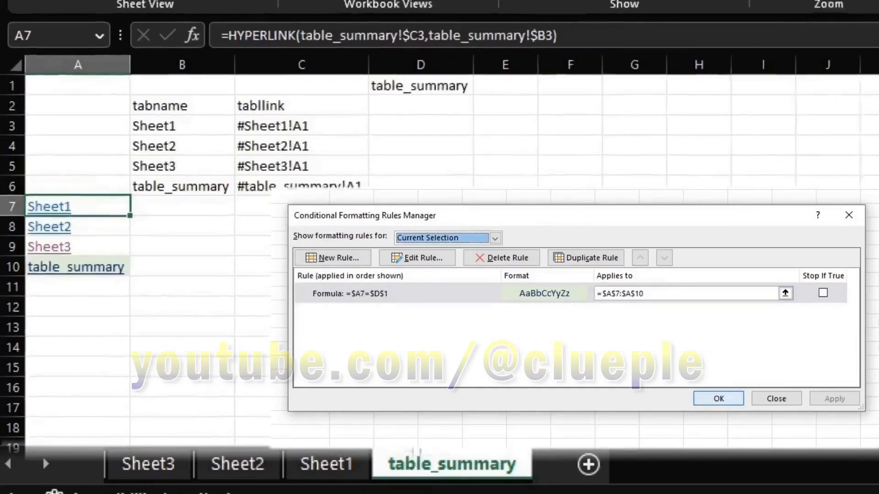
click(719, 398)
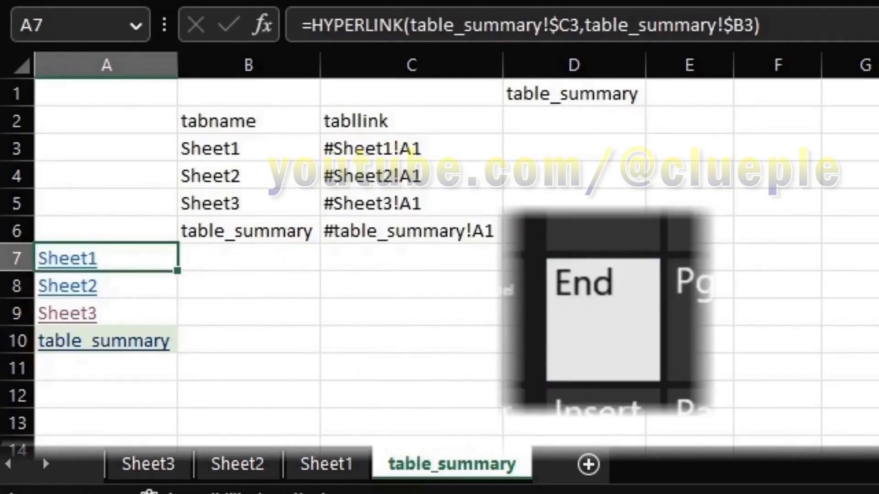
Format A7:A10 with a navy fill and white, un-underlined link text
key(End)
key(shift+Down)
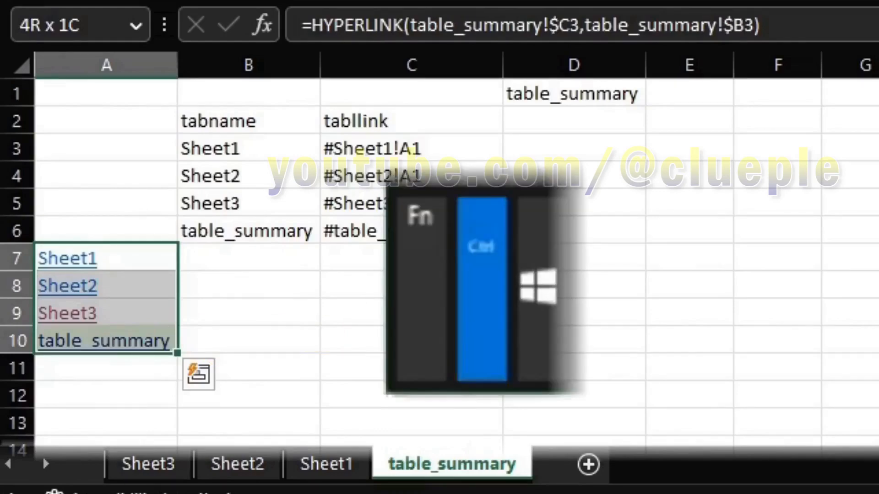
key(ctrl+1)
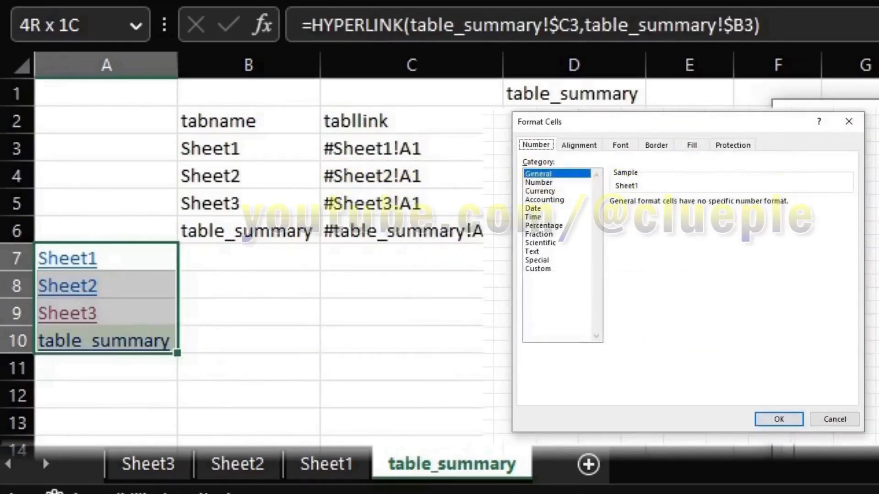
key(f)
key(f)
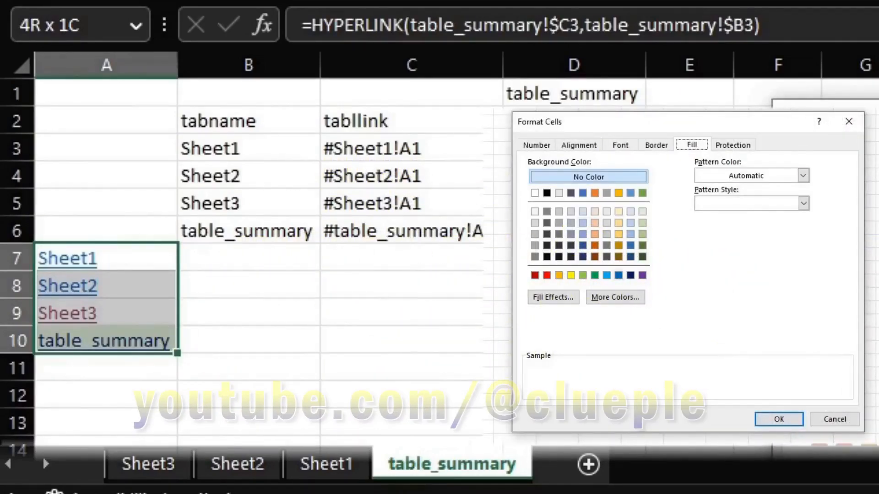
click(630, 275)
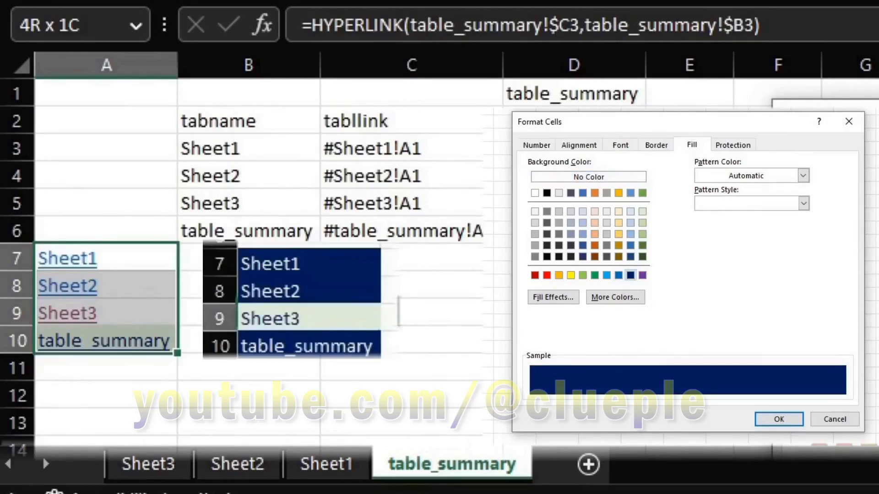
click(620, 145)
click(779, 255)
click(712, 309)
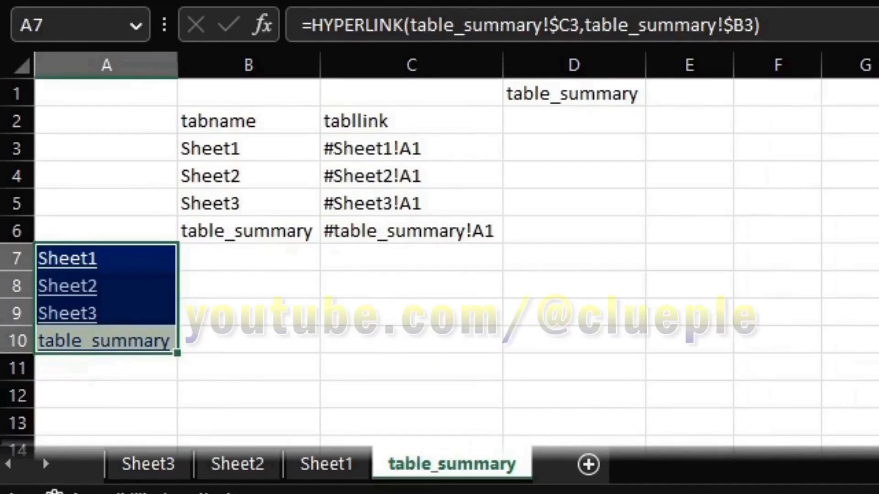
key(ctrl+u)
Copy the formatted A7:A10 link list and go to Sheet1
key(Down)
key(Up)
key(ctrl+c)
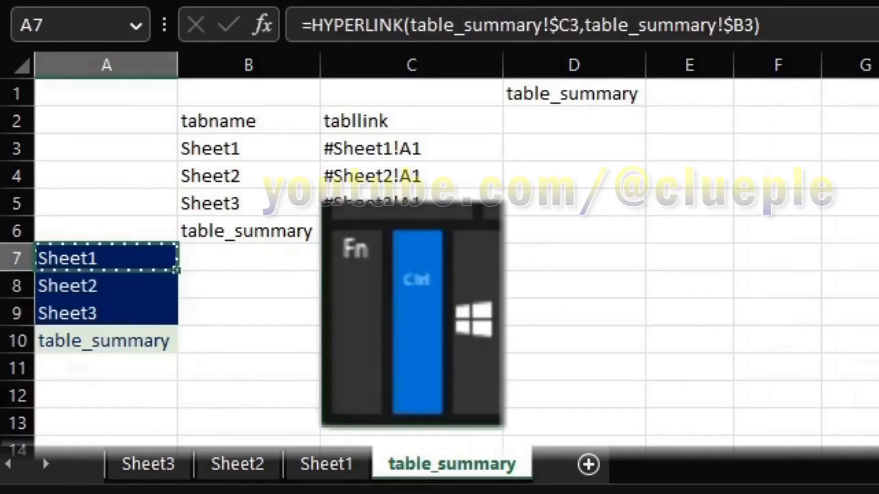
key(ctrl+Page_Up)
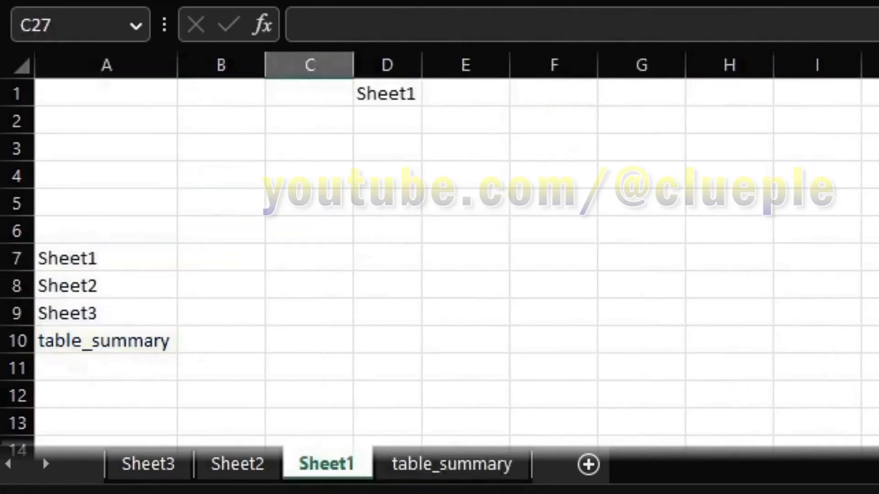
Paste only the copied formatting onto A7:A10 on Sheet1 and check the result
click(106, 286)
key(Up)
key(ctrl+shift+Down)
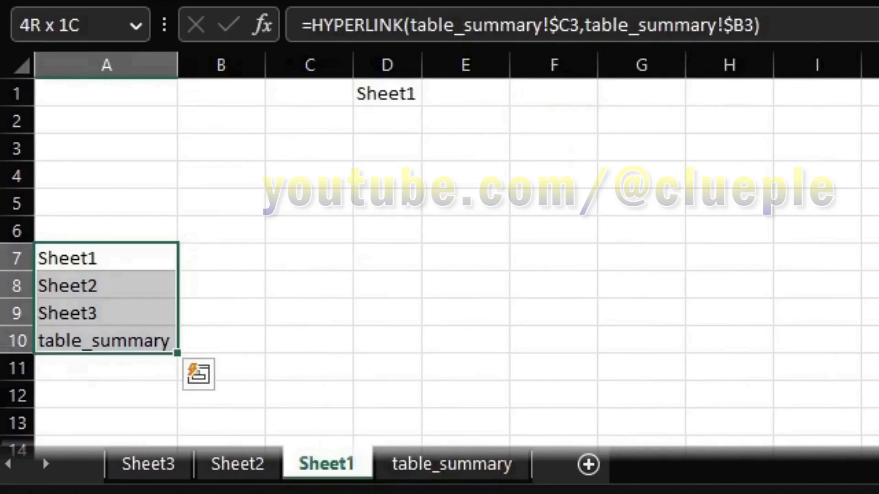
right_click(122, 307)
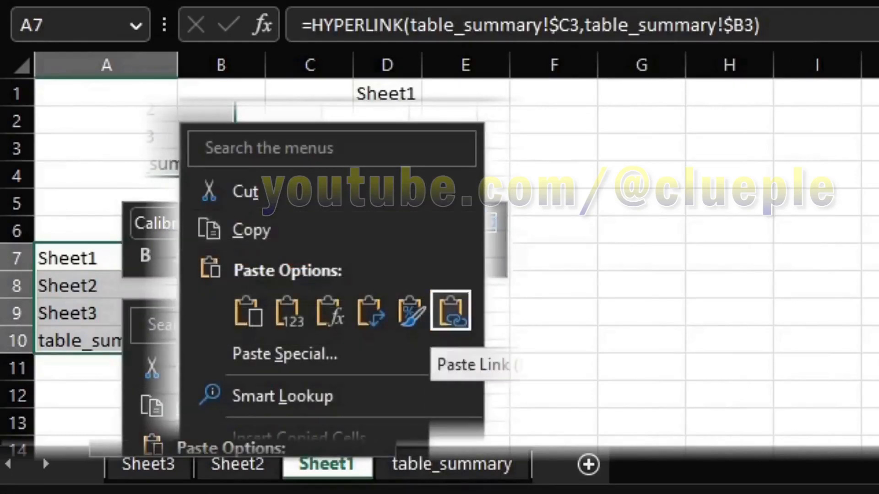
click(450, 310)
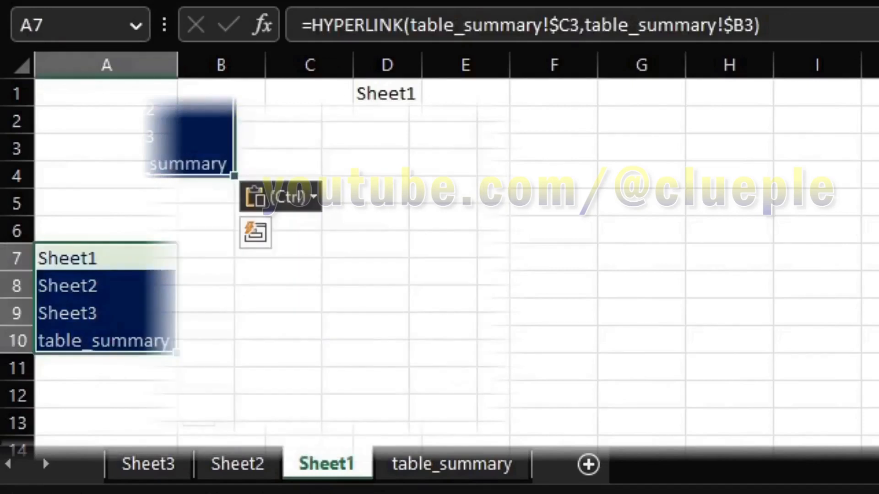
ctrl+click(309, 257)
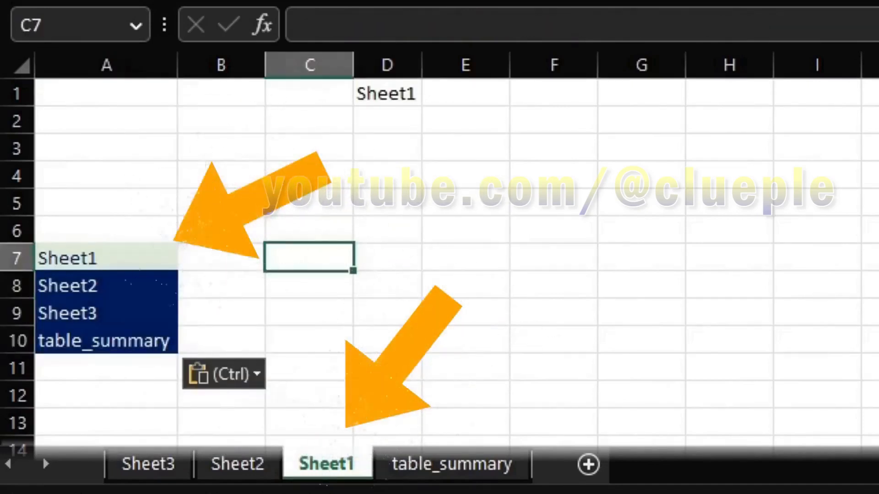
key(Down)
key(Left)
key(Left)
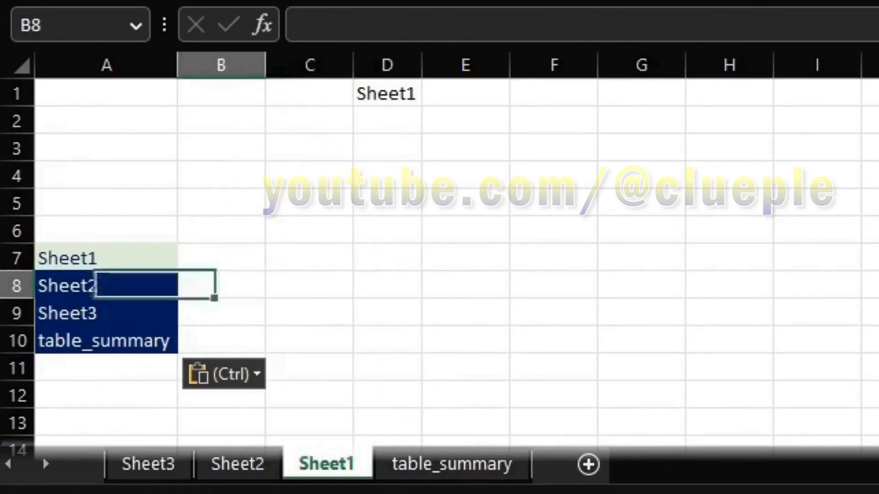
key(Down)
key(Up)
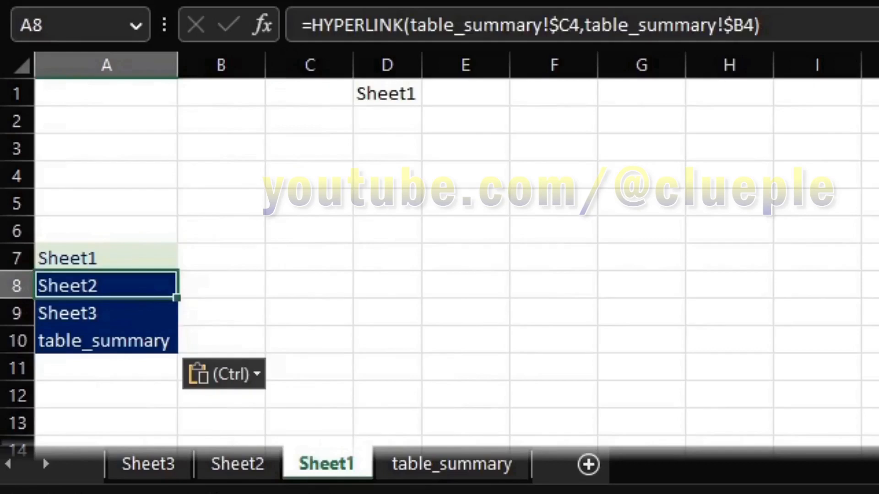
Follow the link to Sheet2 and paste the formatting onto its A7:A10 list
click(83, 286)
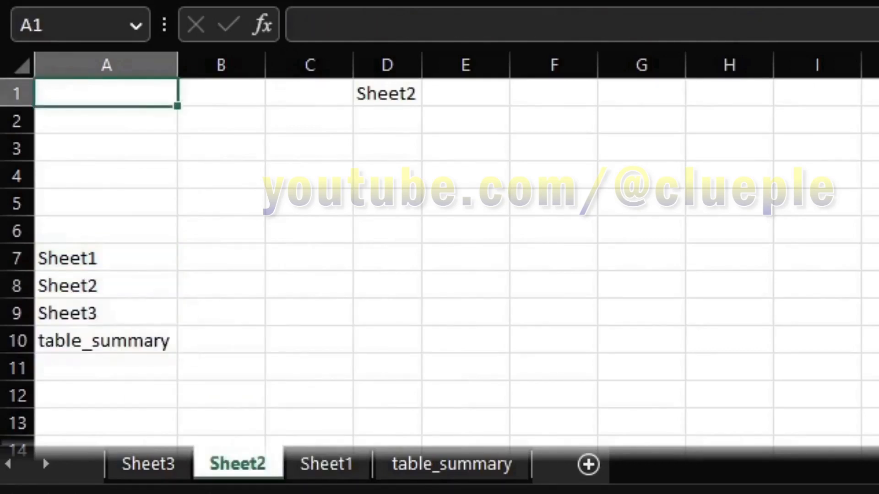
key(Down)
key(Down)
key(Down)
key(Down)
key(Down)
key(Down)
key(shift+Down)
key(shift+Down)
key(shift+Down)
right_click(115, 307)
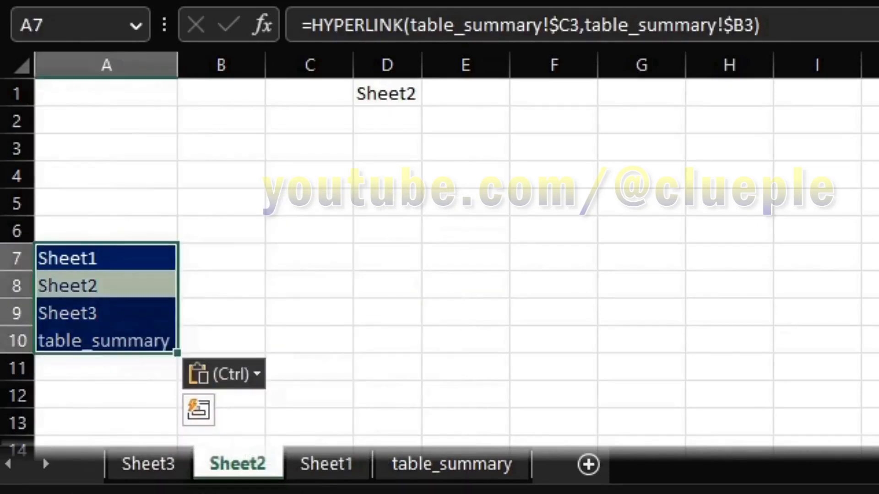
click(387, 229)
key(Left)
key(Left)
key(Left)
key(Down)
key(Down)
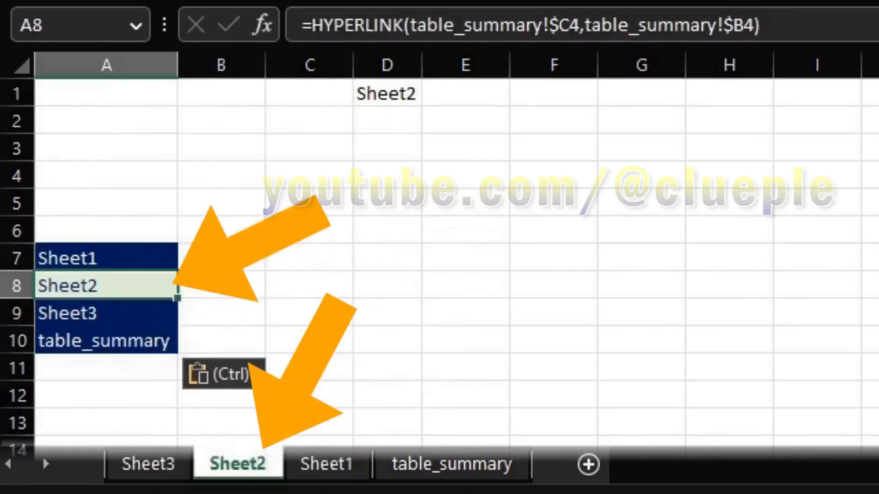
key(Up)
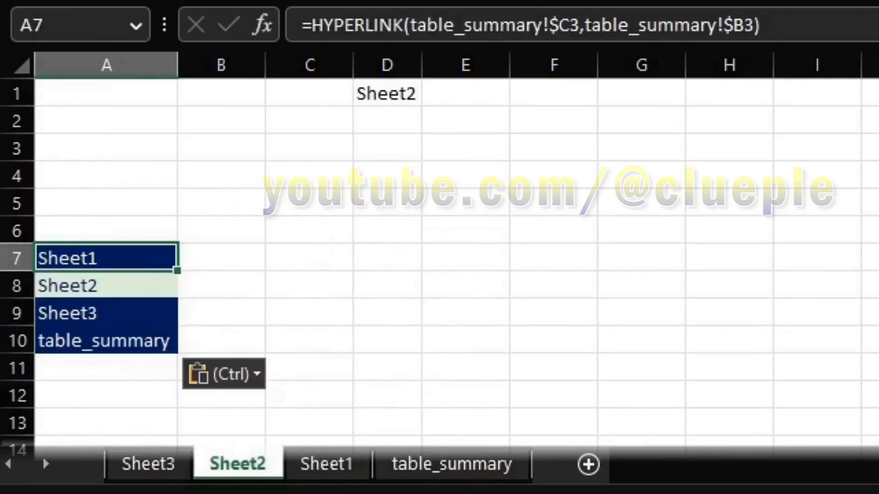
Follow the link to Sheet3, paste the formatting onto its A7:A10, then return to Sheet1
click(106, 315)
key(ctrl+Down)
key(Down)
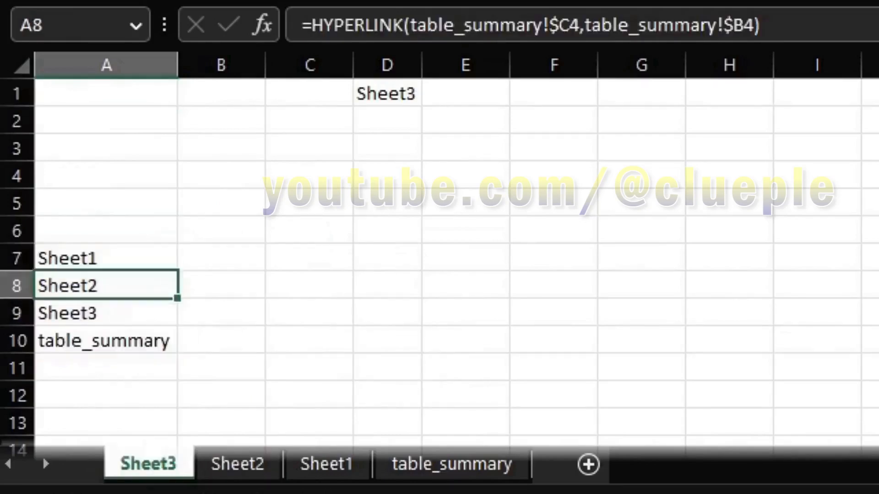
key(Up)
key(ctrl+shift+Down)
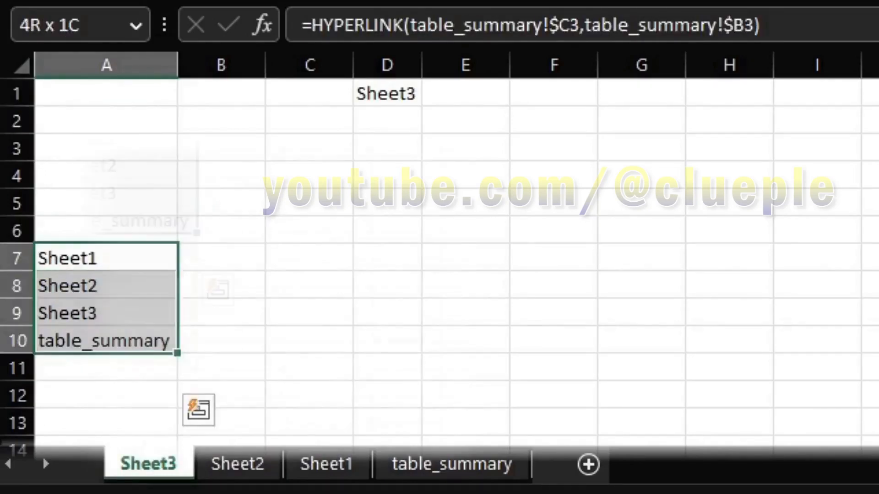
key(shift+F10)
key(Down)
key(Down)
click(361, 352)
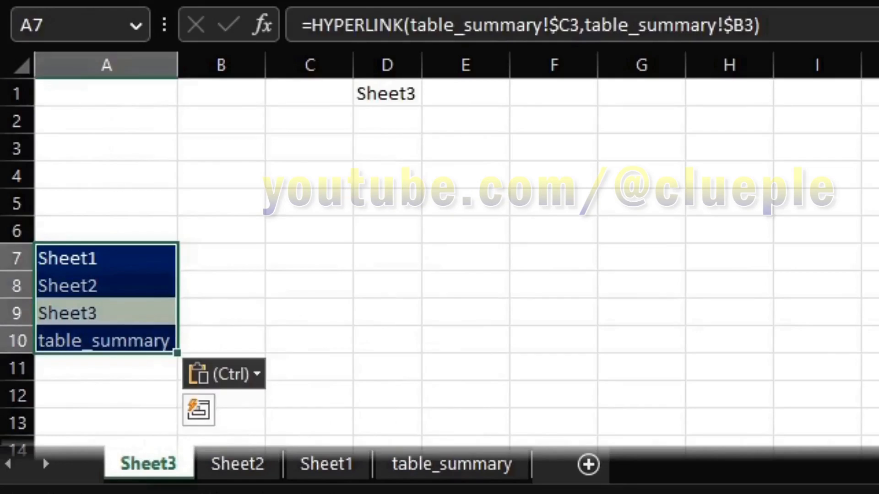
click(310, 286)
click(221, 313)
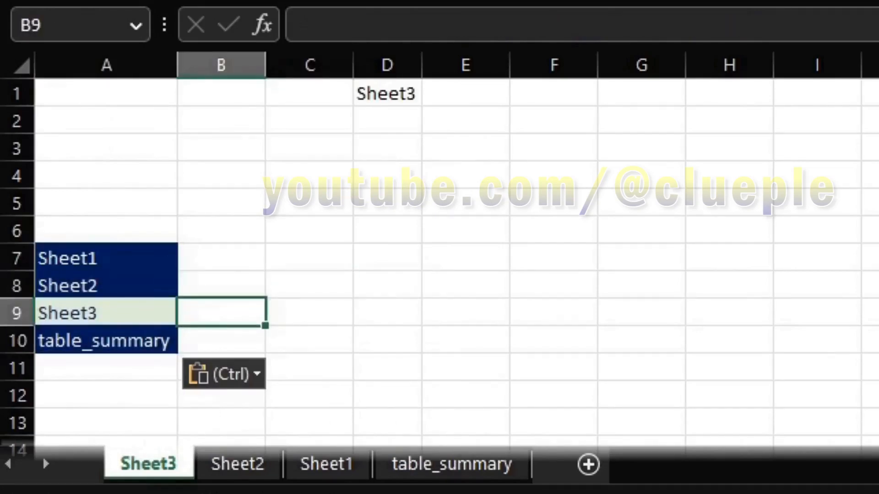
click(107, 258)
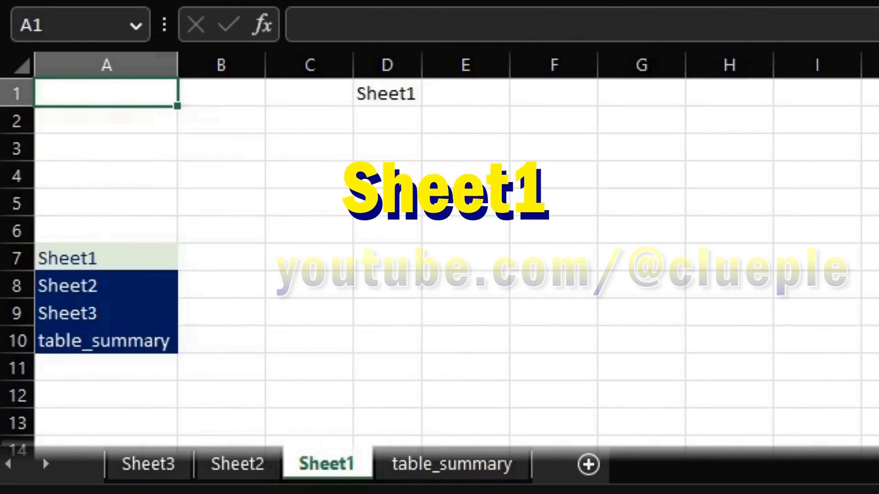
Follow the Sheet2, Sheet3 and table_summary links, ending with table_summary's own entry highlighted
click(107, 286)
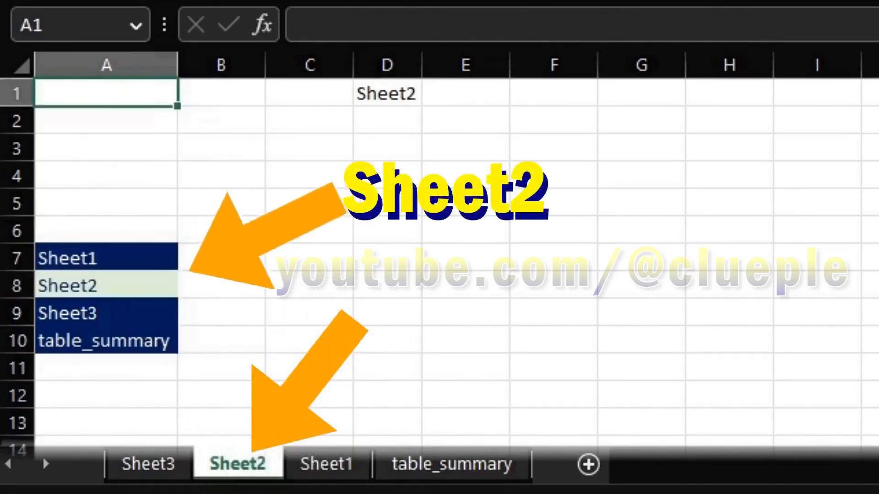
click(106, 314)
click(107, 341)
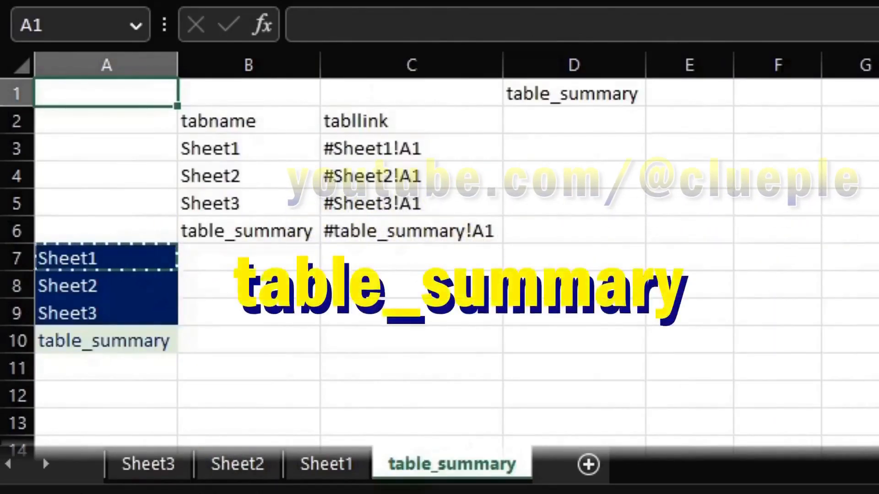
click(411, 312)
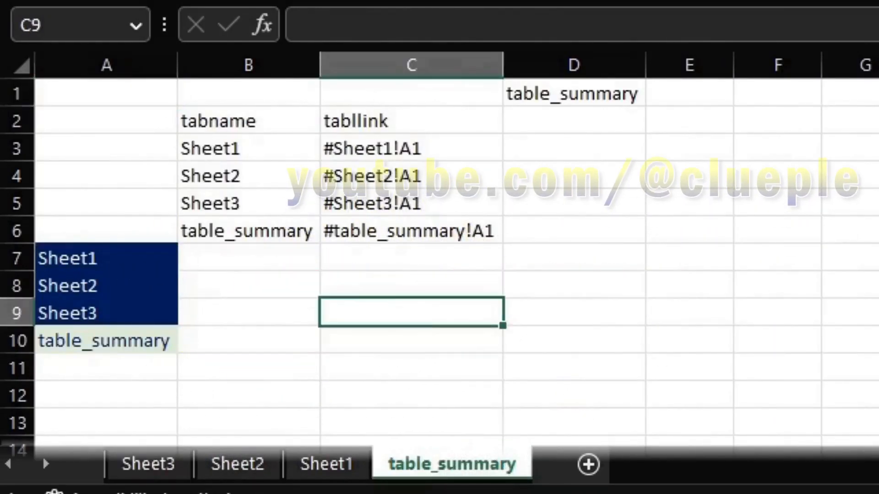